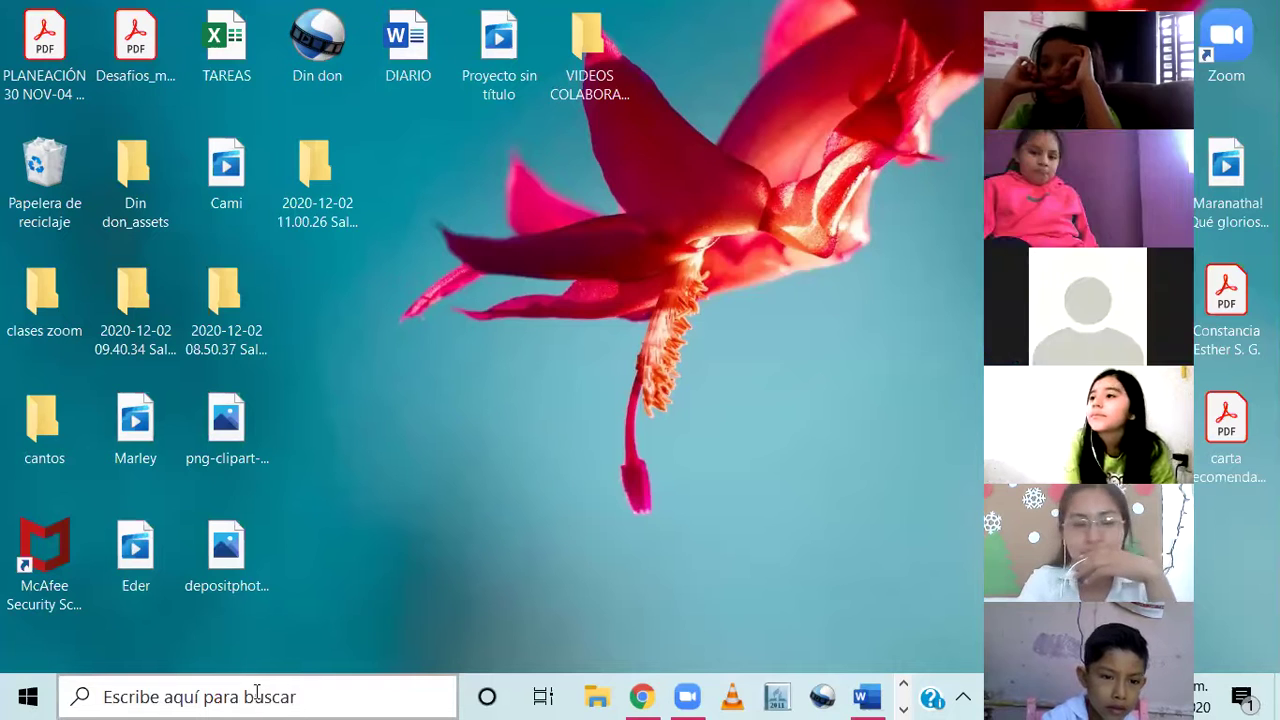
Step: Search the system for paint and open Paint with a blank canvas
{"action": "left_click", "coordinate": [257, 697]}
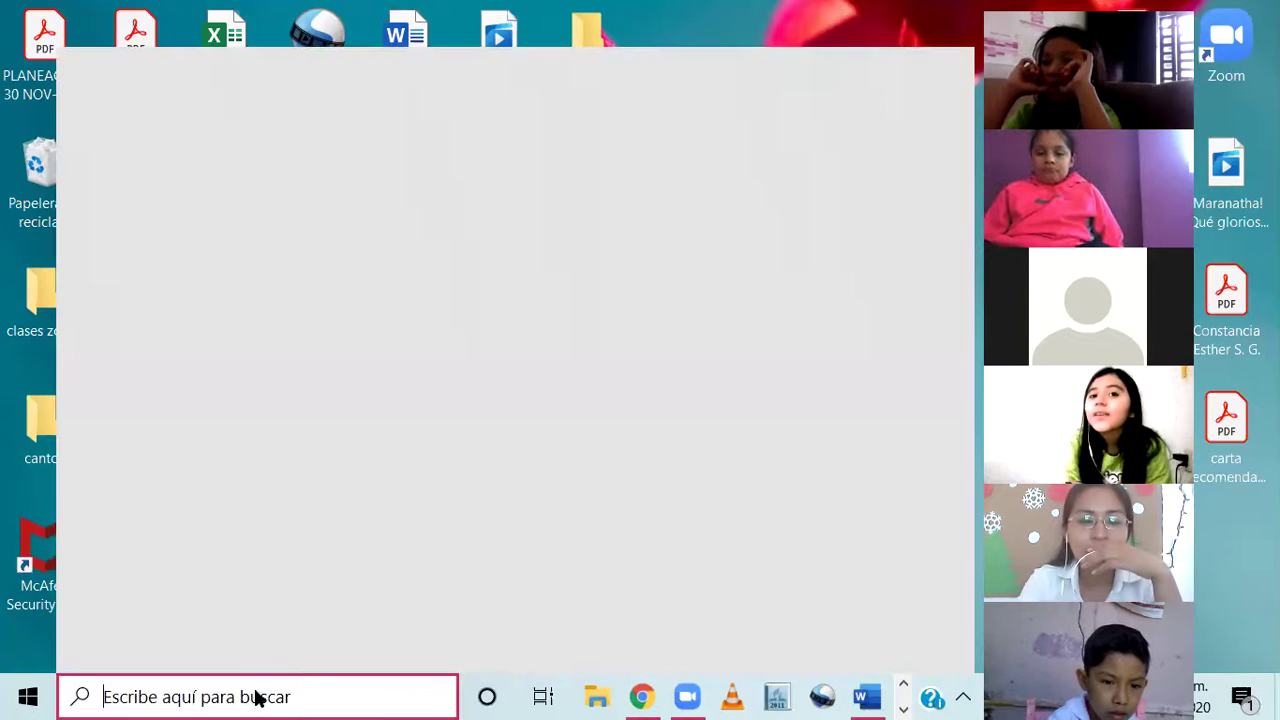
{"action": "type", "text": "p"}
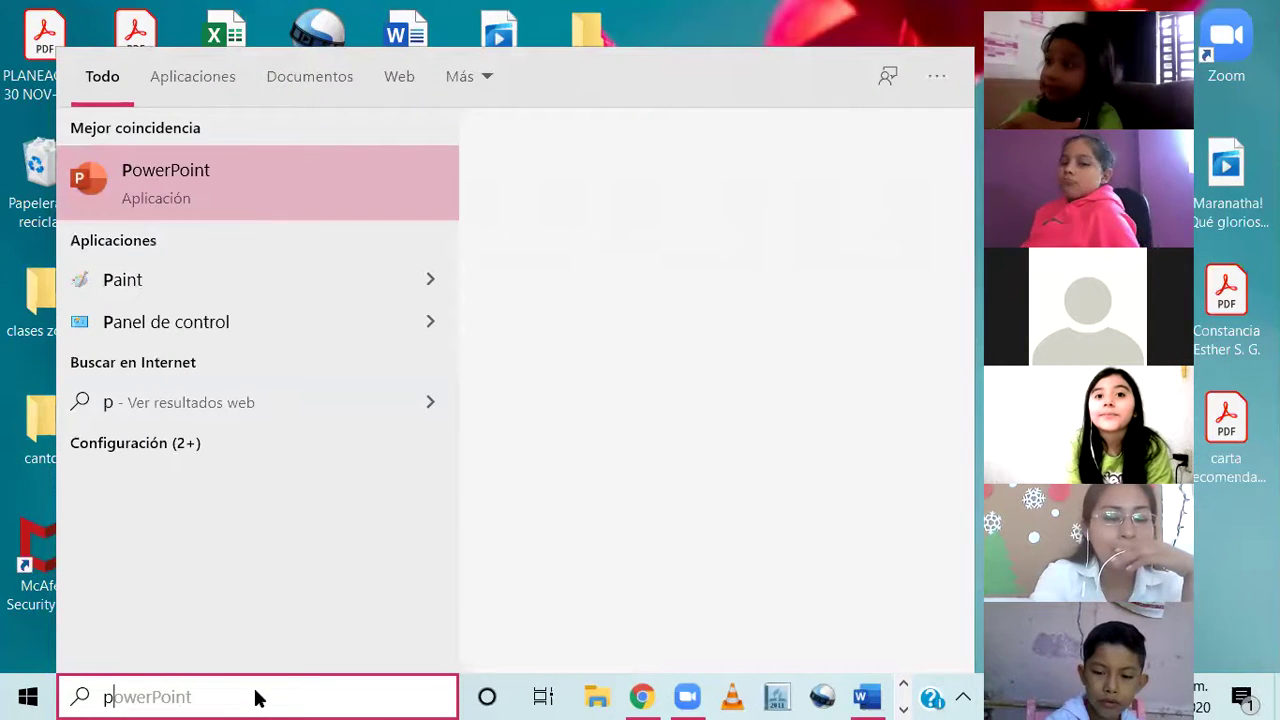
{"action": "type", "text": "aint"}
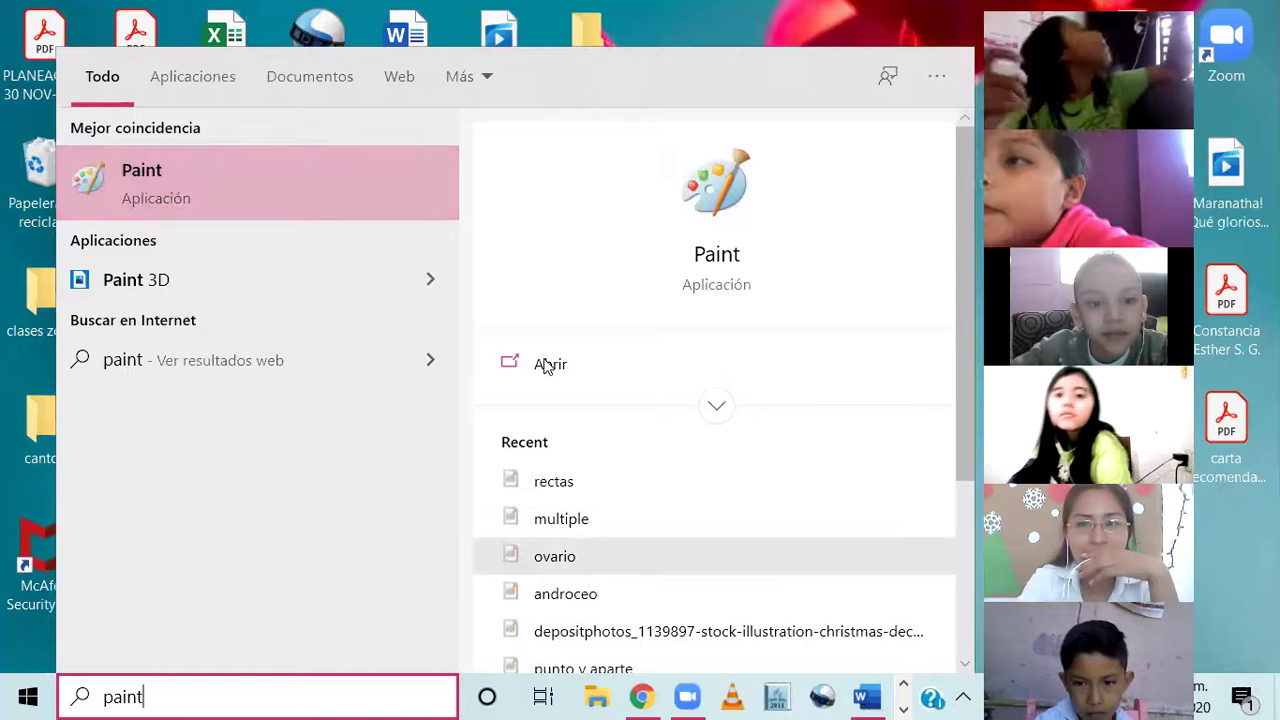
{"action": "key", "text": "Escape"}
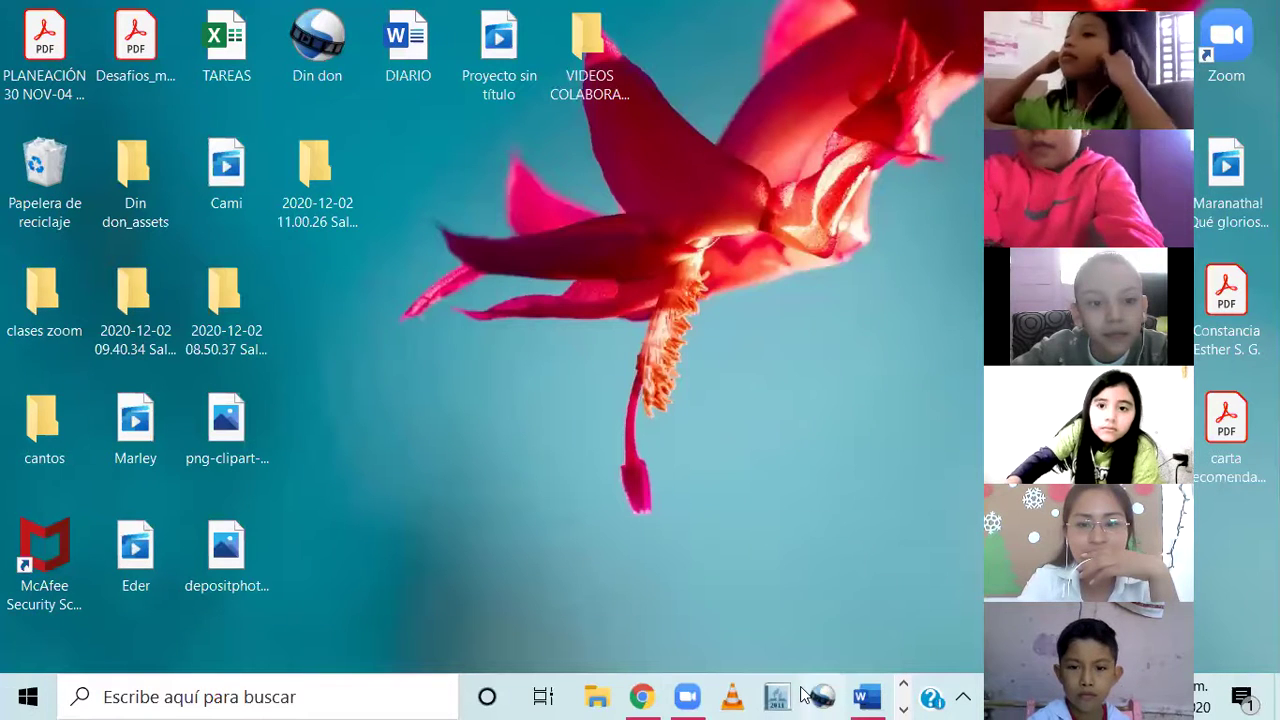
{"action": "left_click", "coordinate": [902, 706]}
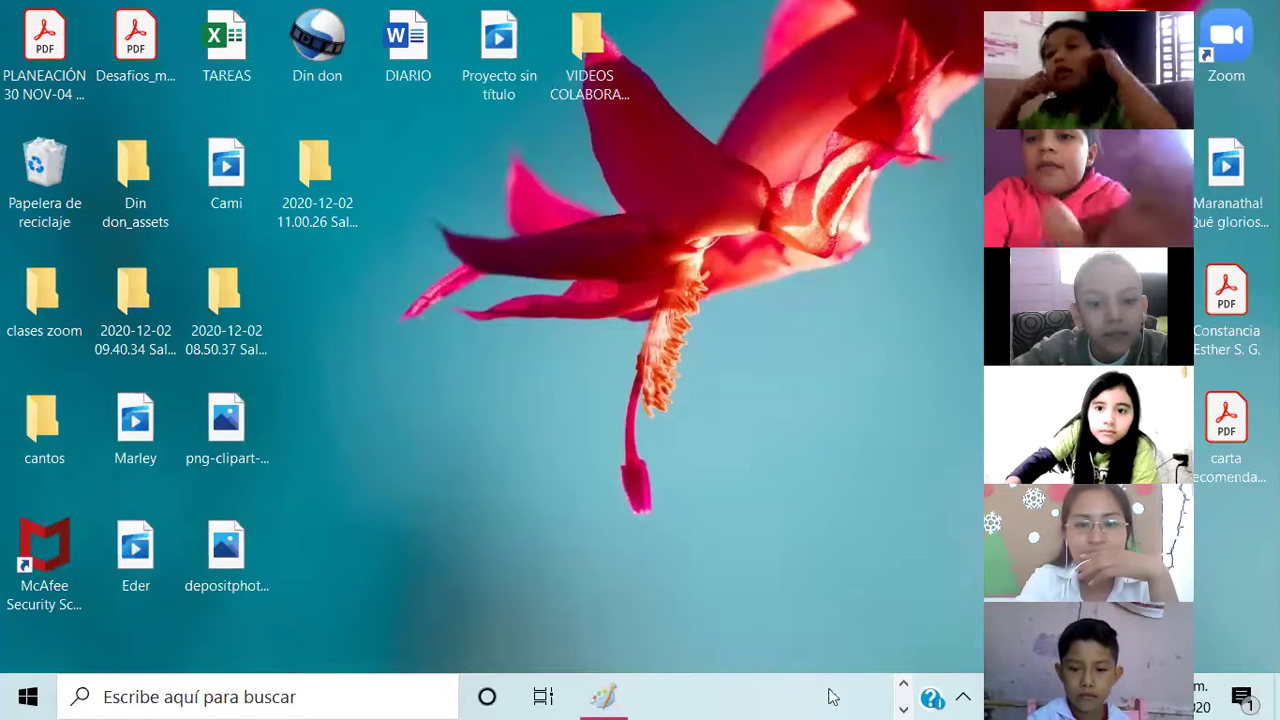
{"action": "left_click", "coordinate": [606, 697]}
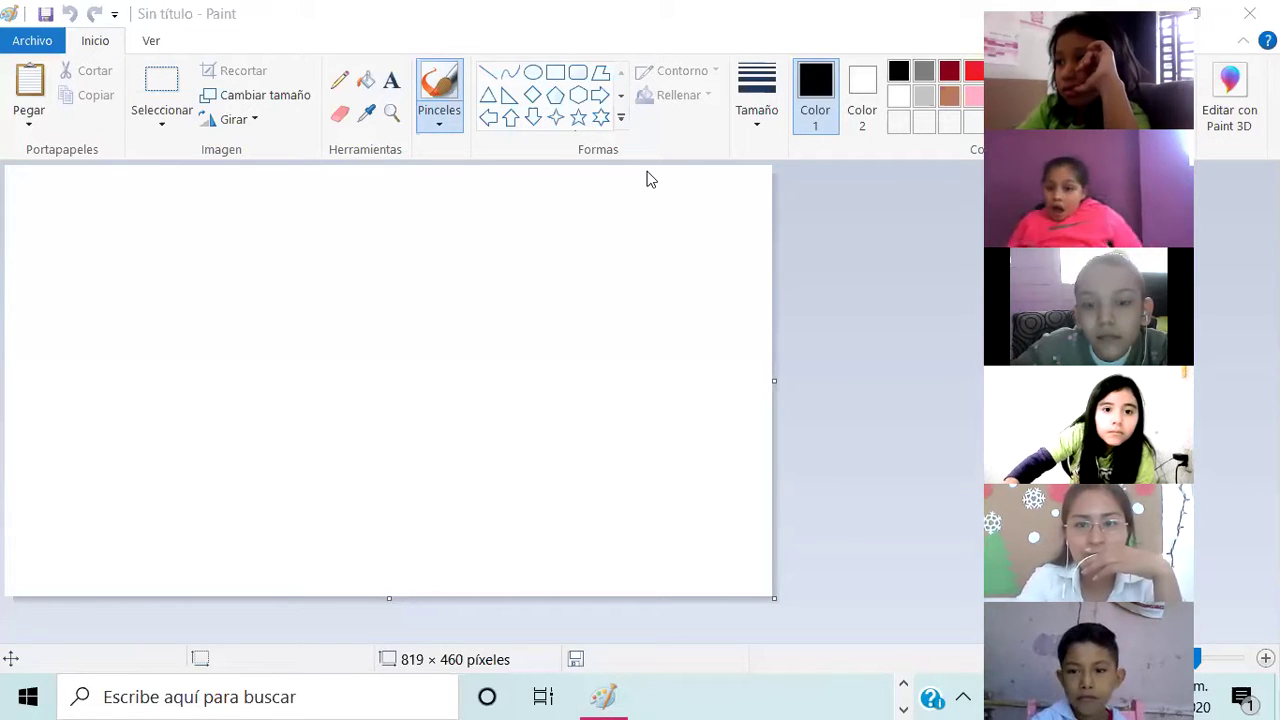
Step: Return to the desktop and examine the poinsettia clipart and Christmas bouquet image files, checking back on Paint's blank canvas
{"action": "left_click", "coordinate": [1143, 10]}
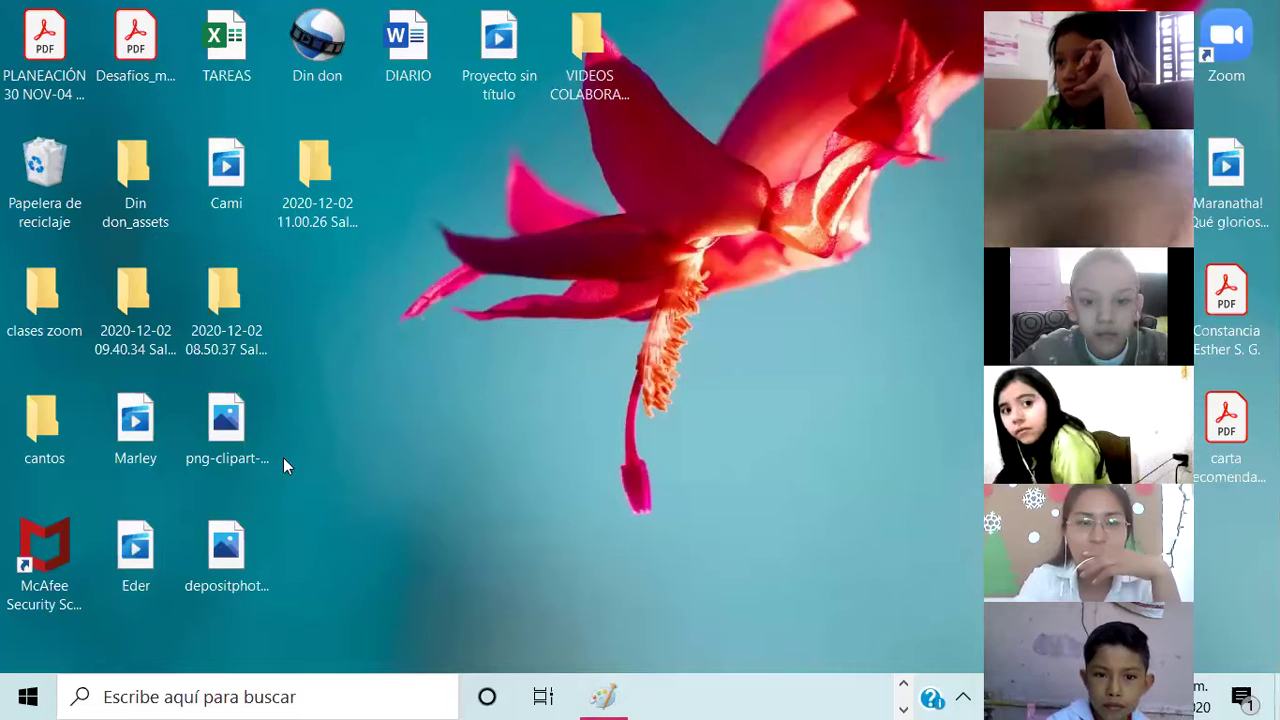
{"action": "left_click", "coordinate": [228, 440]}
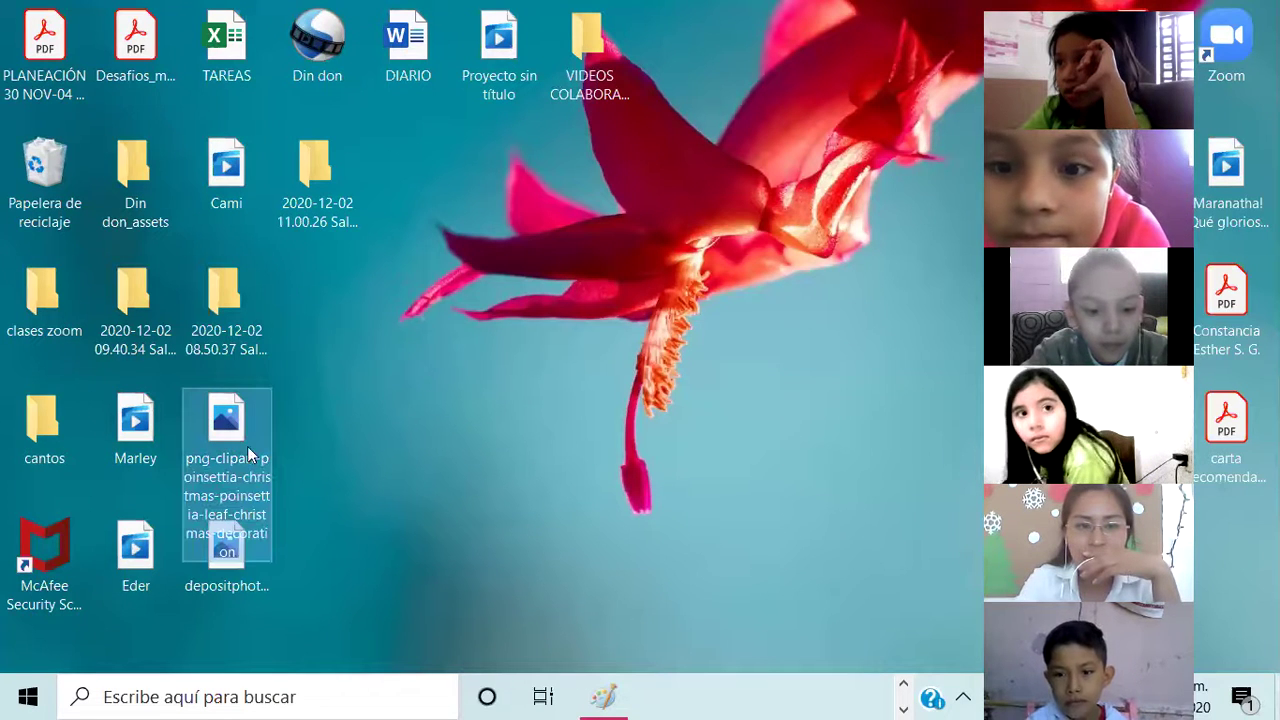
{"action": "left_click", "coordinate": [223, 564]}
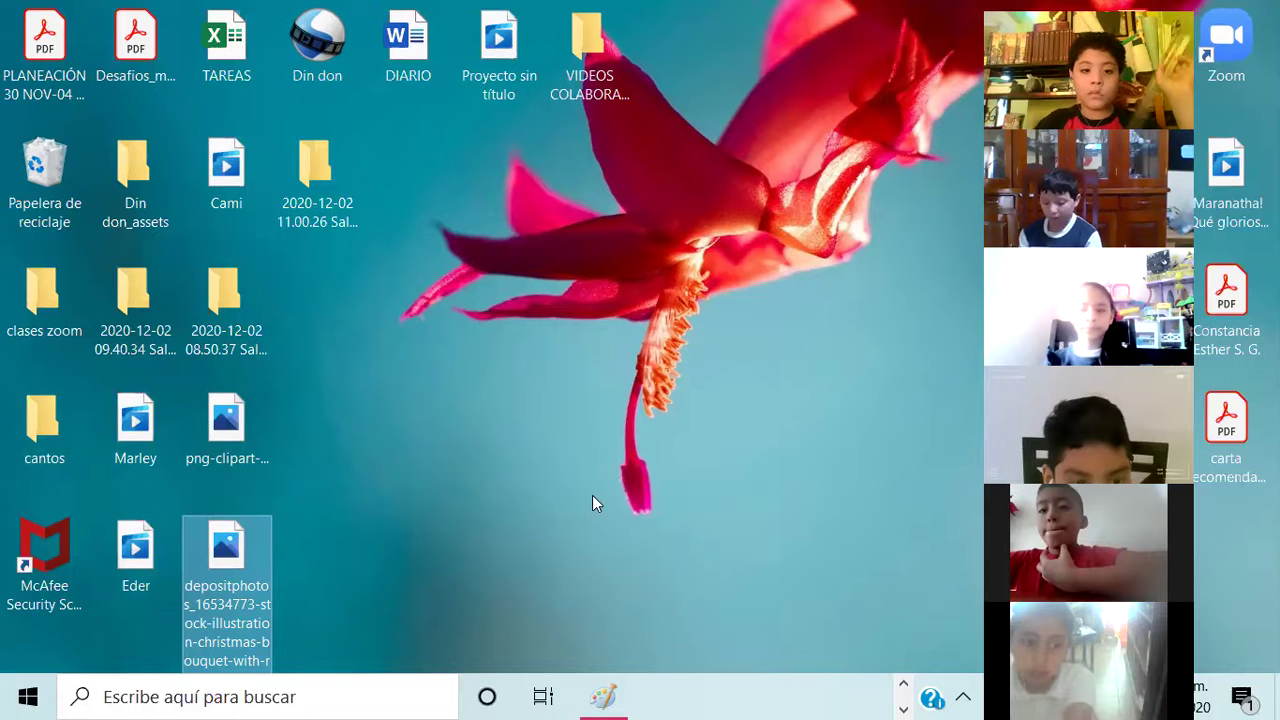
{"action": "left_click_drag", "start_coordinate": [238, 440], "coordinate": [225, 558]}
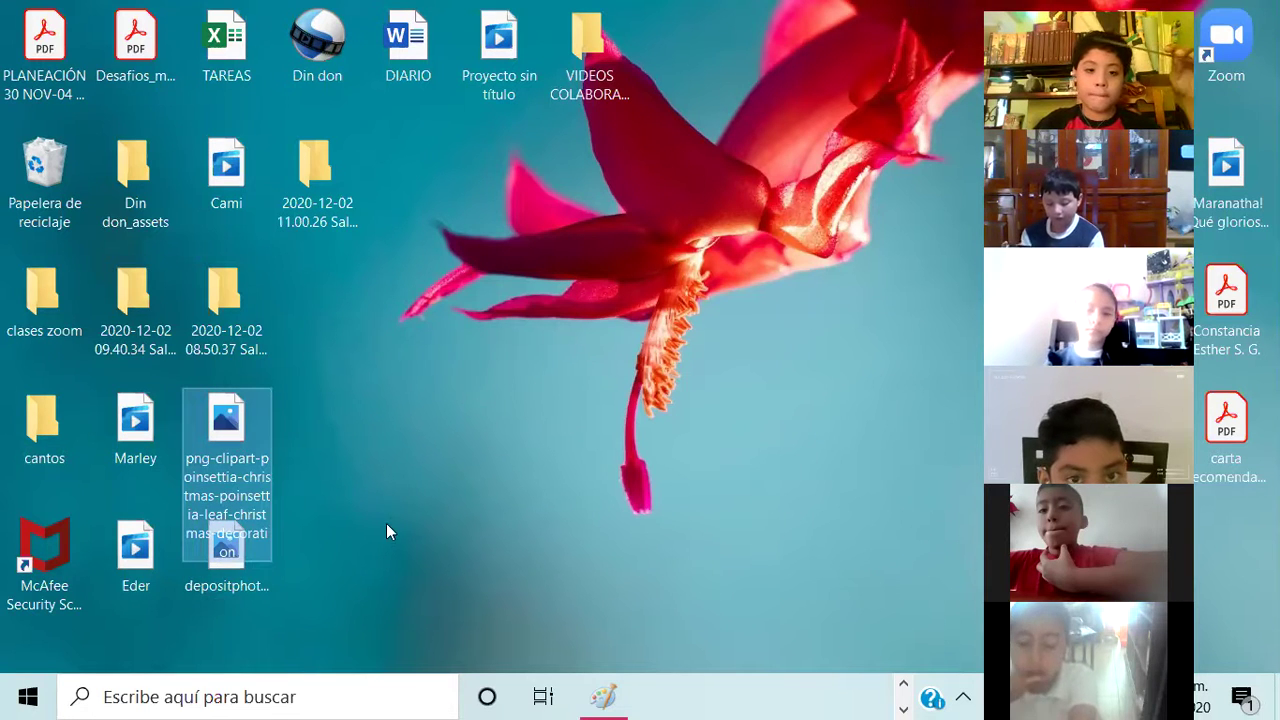
{"action": "key", "text": "F2"}
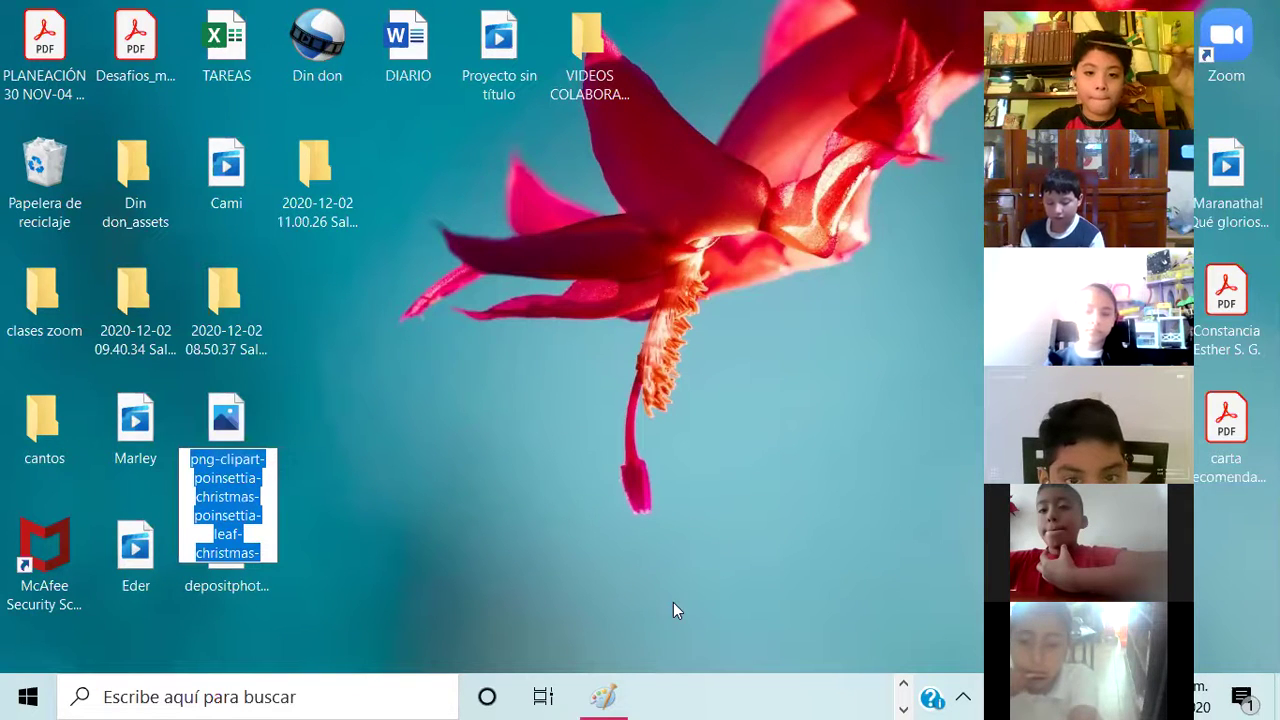
{"action": "left_click", "coordinate": [605, 697]}
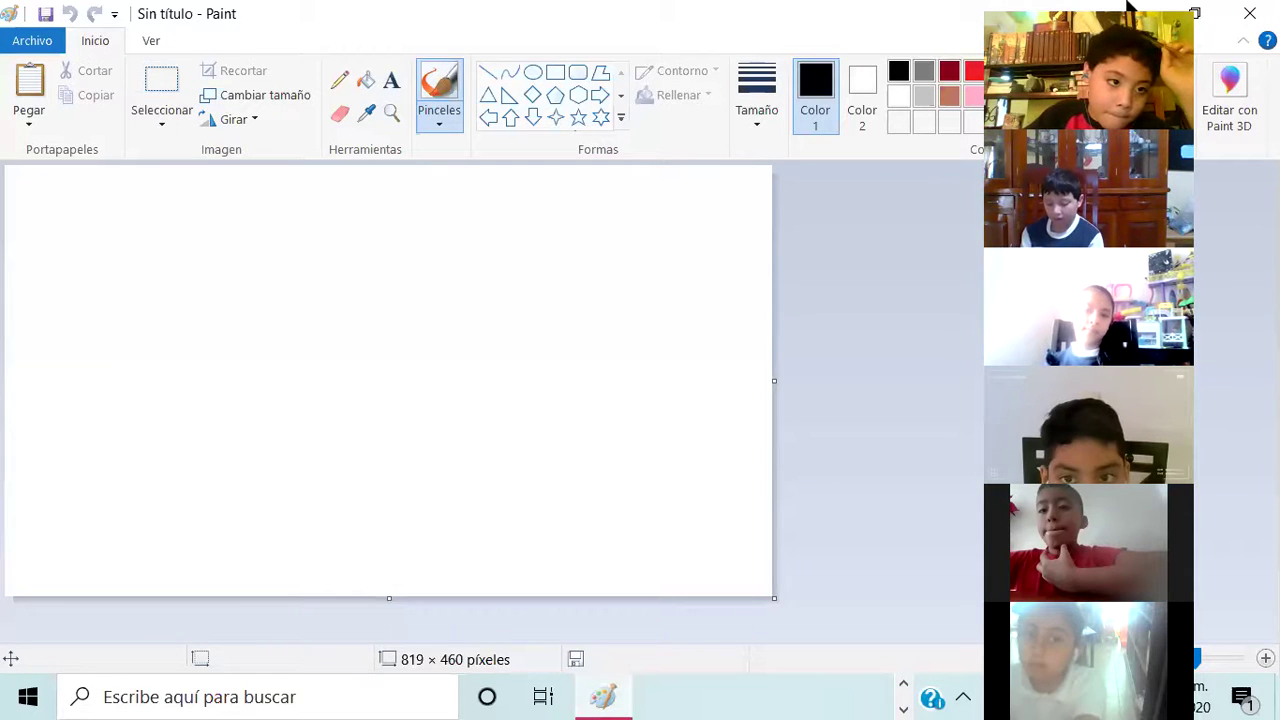
{"action": "key", "text": "super+d"}
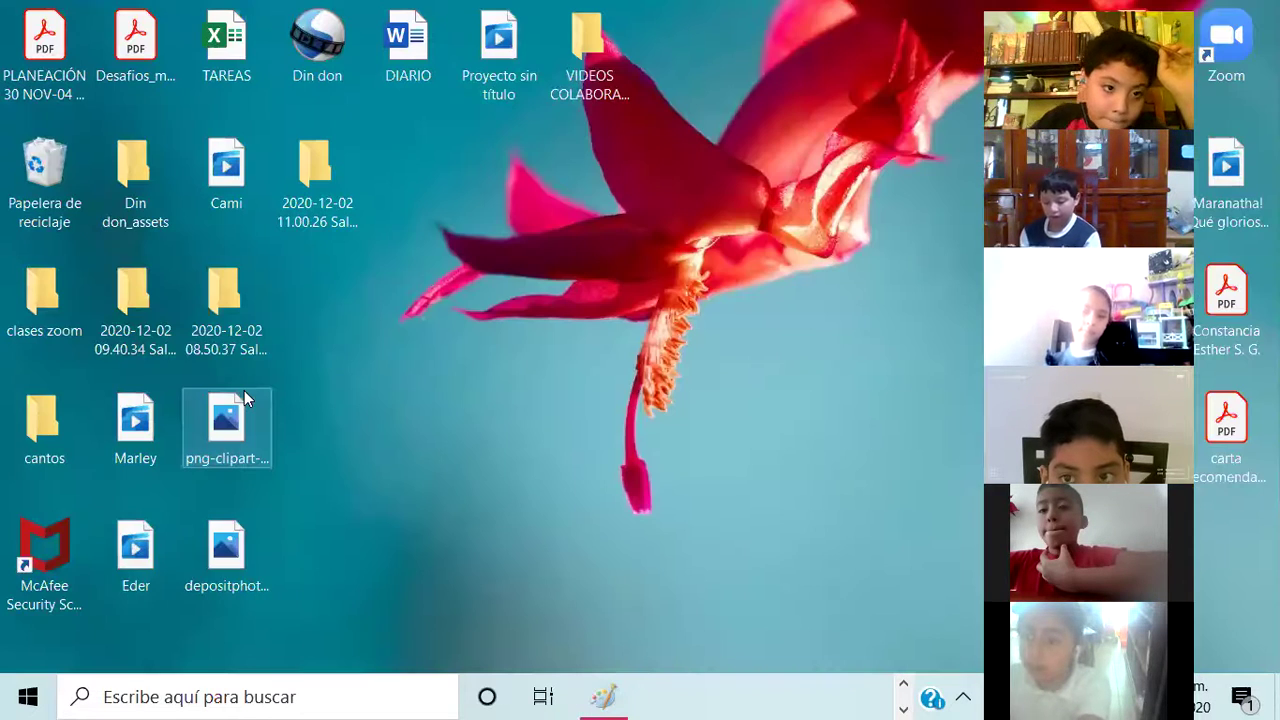
Step: Look through the file options available for the poinsettia clipart image on the desktop, including the copy option
{"action": "left_click", "coordinate": [244, 398]}
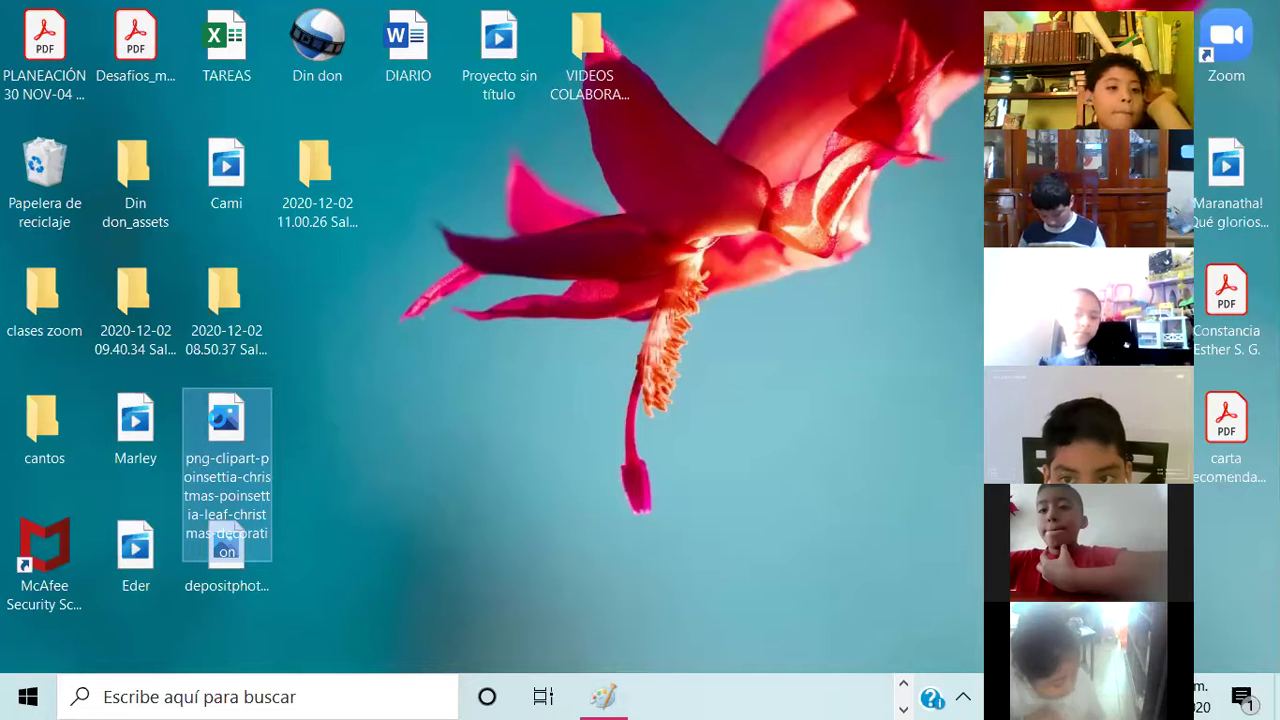
{"action": "double_click", "coordinate": [225, 418]}
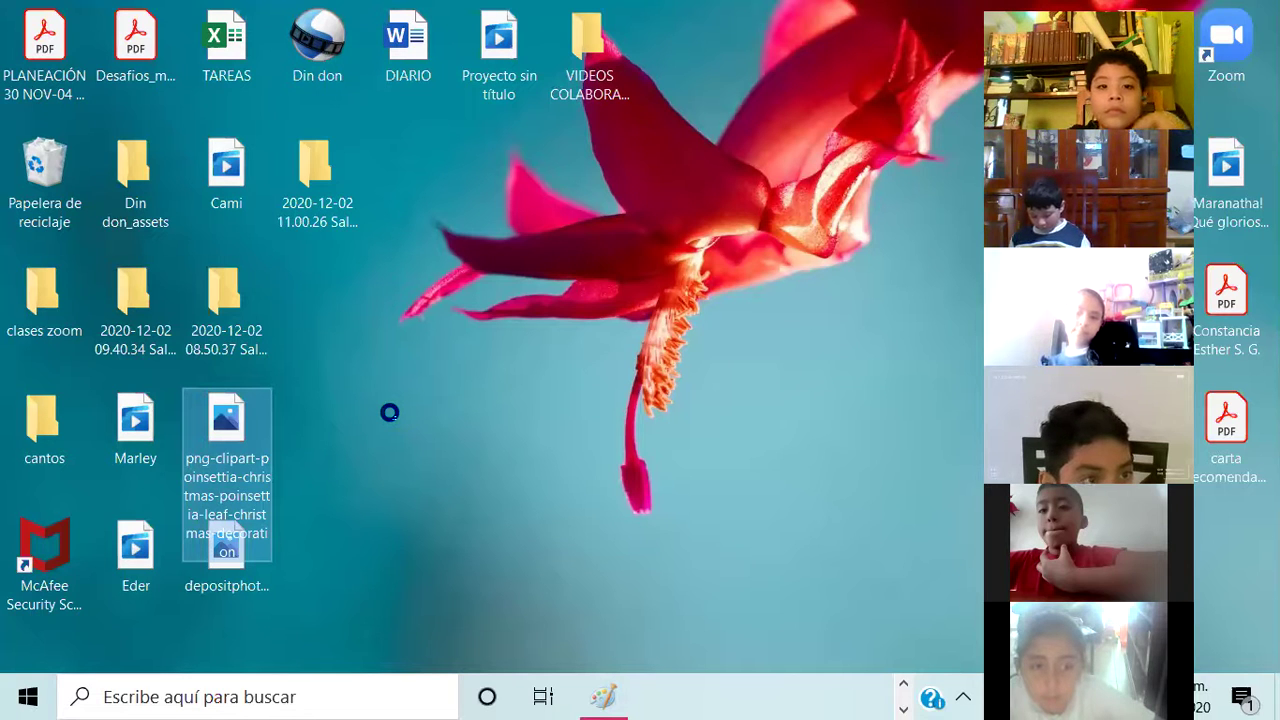
{"action": "key", "text": "shift+F10"}
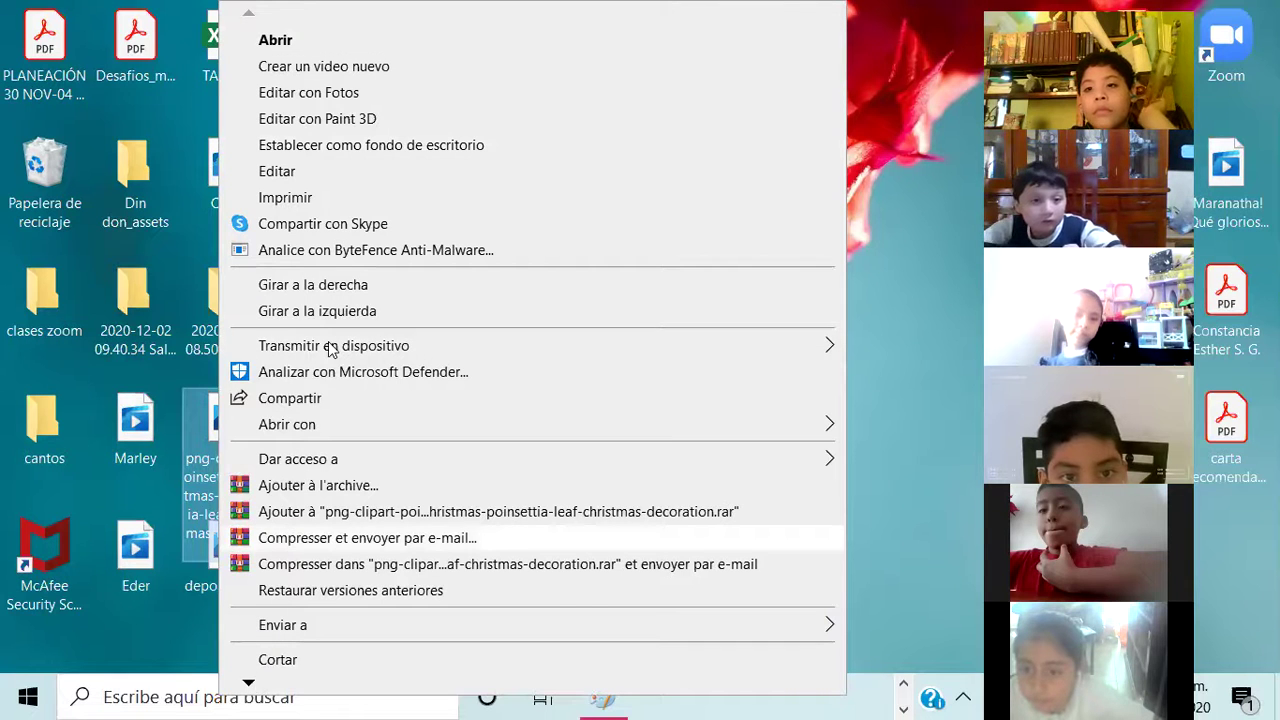
{"action": "left_click", "coordinate": [249, 684]}
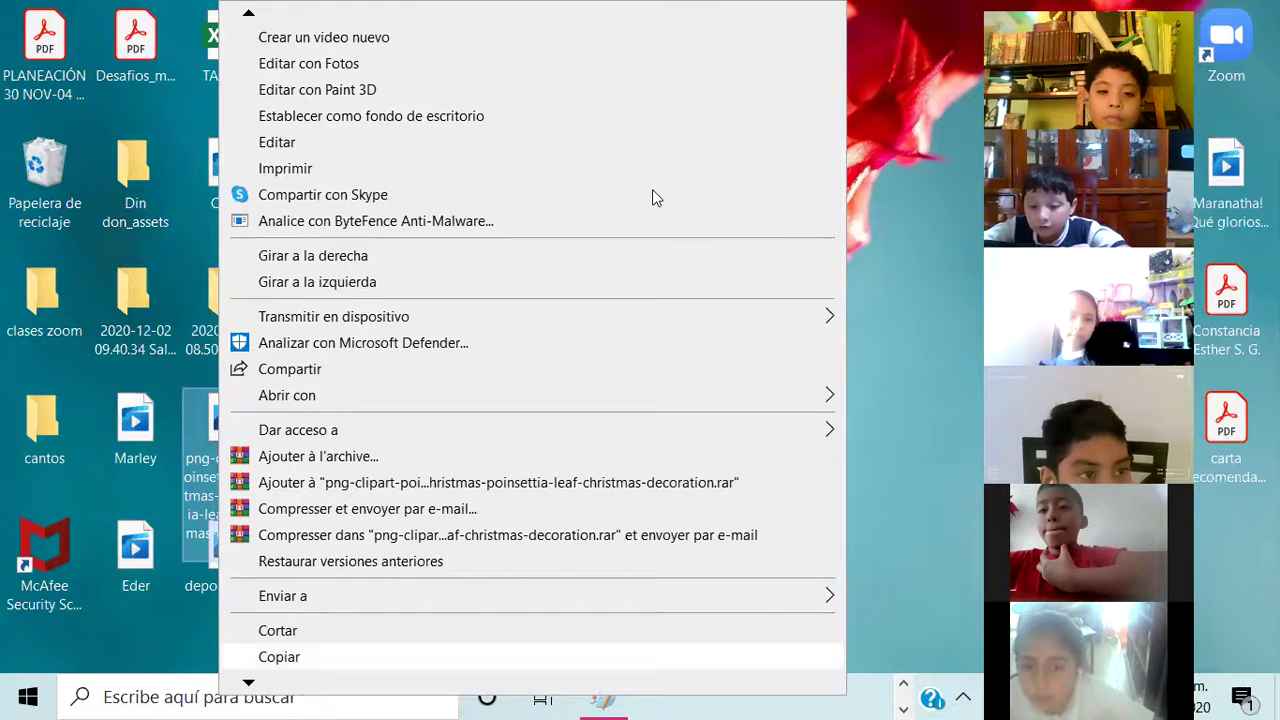
{"action": "key", "text": "Escape"}
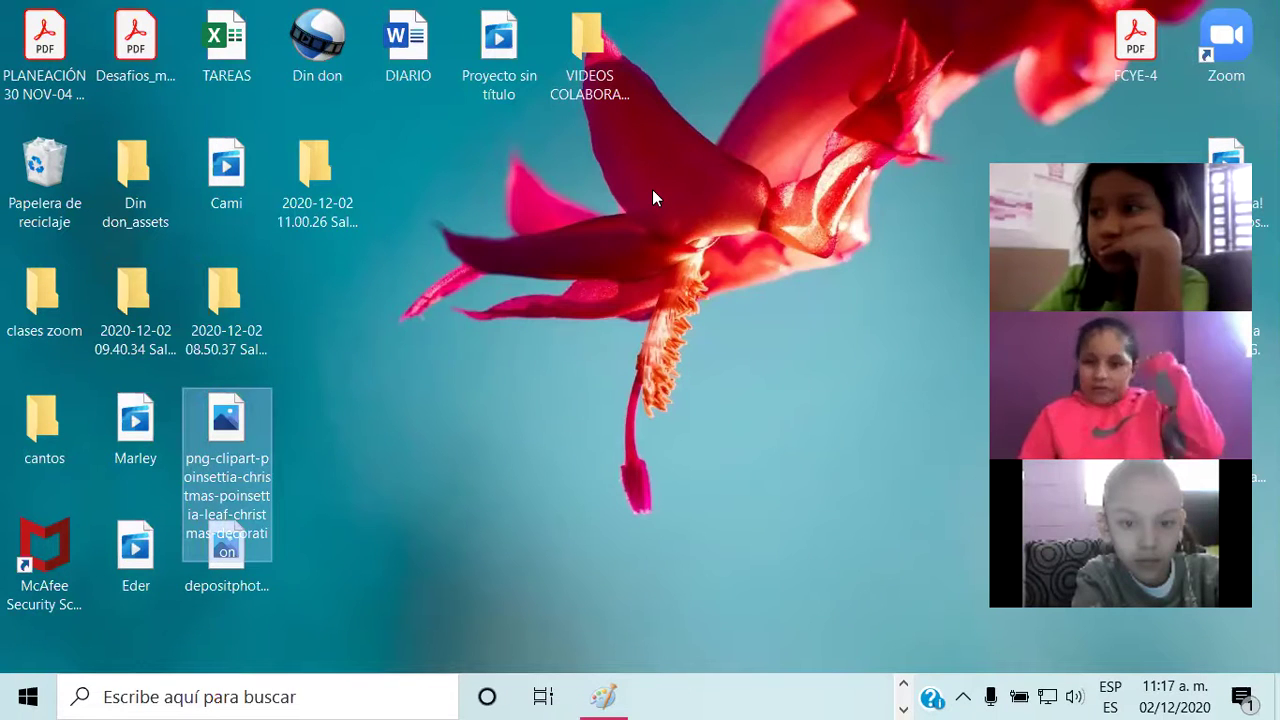
{"action": "left_click", "coordinate": [652, 197]}
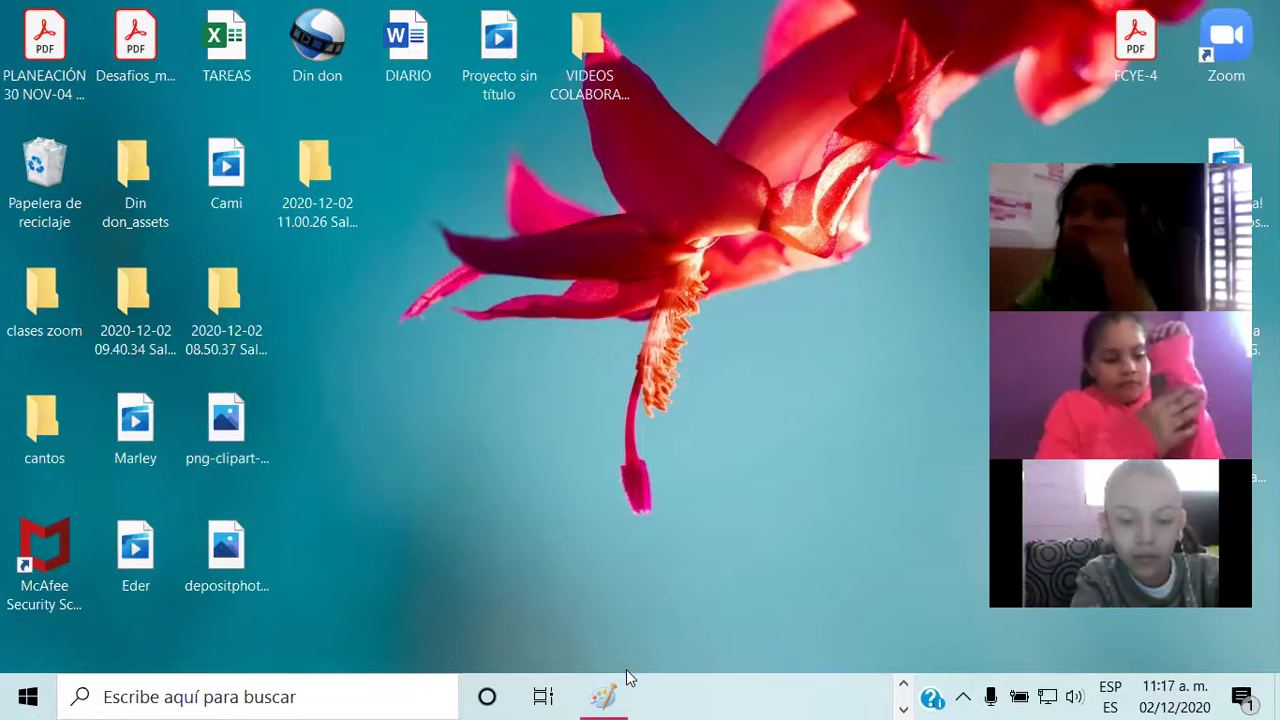
Step: Switch to Paint and paste the depositphotos_16534773 Christmas bouquet image from the desktop folder onto the canvas
{"action": "left_click", "coordinate": [603, 697]}
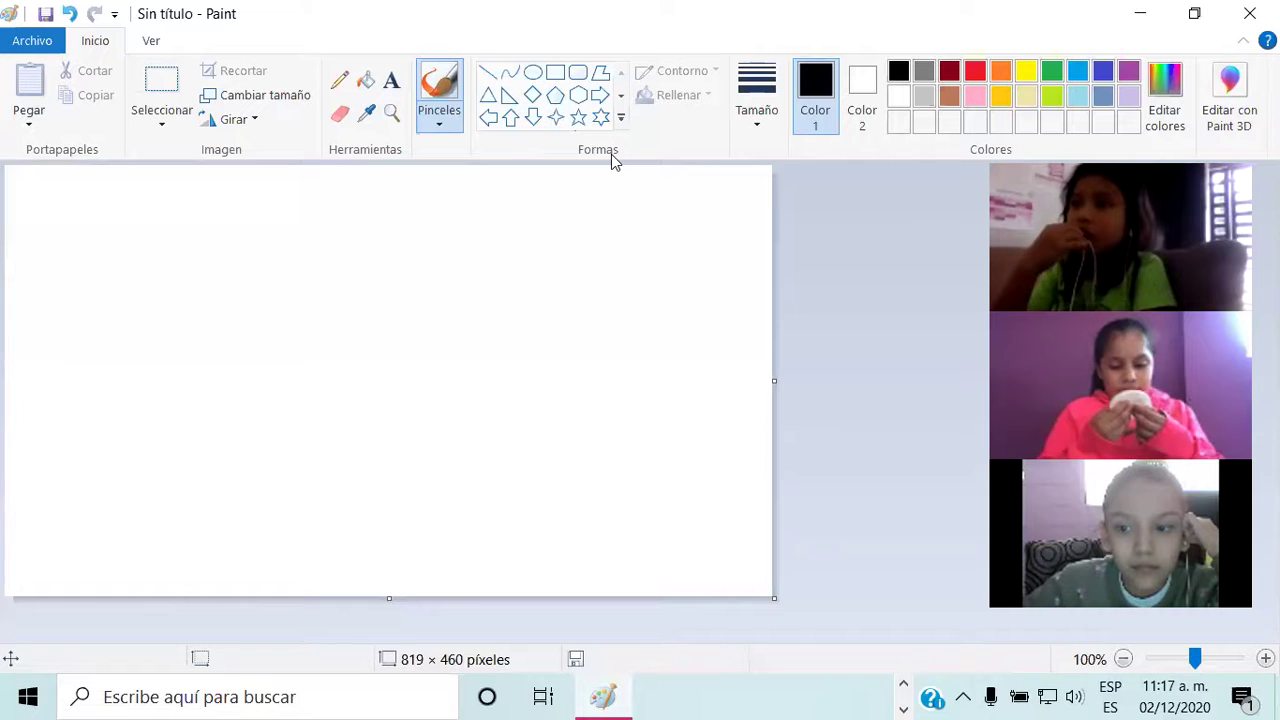
{"action": "left_click", "coordinate": [439, 259]}
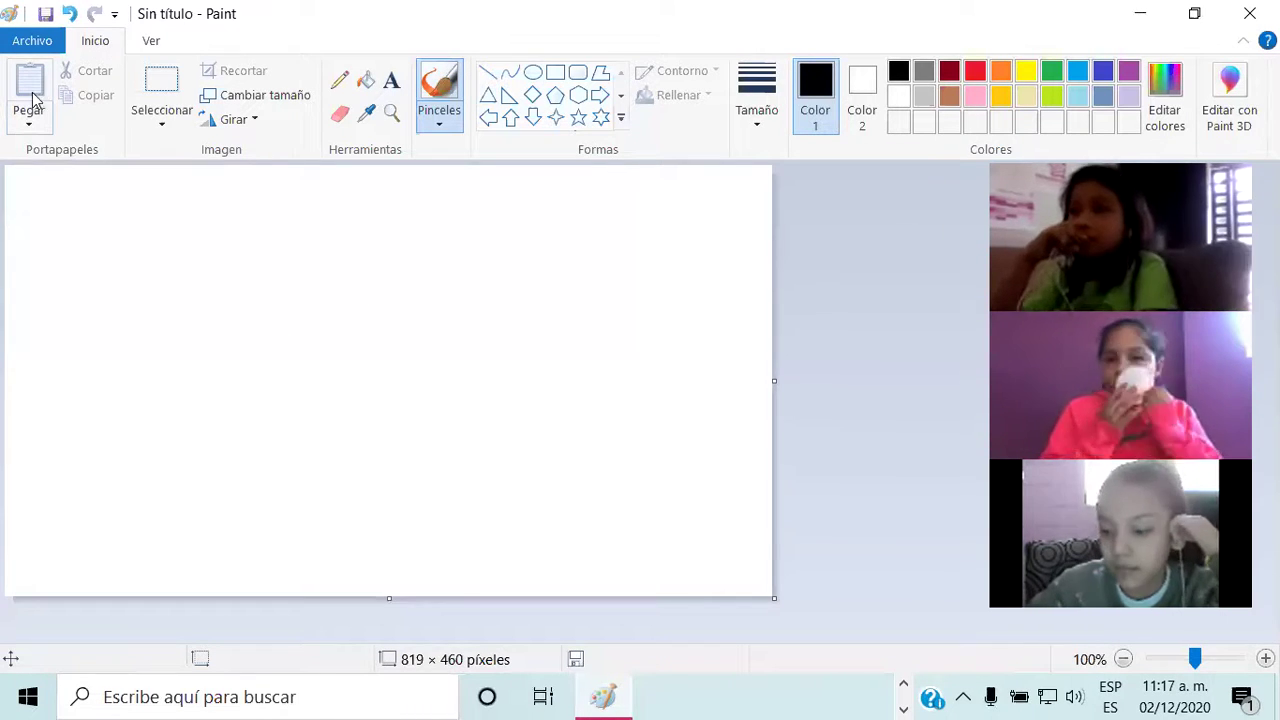
{"action": "left_click", "coordinate": [29, 127]}
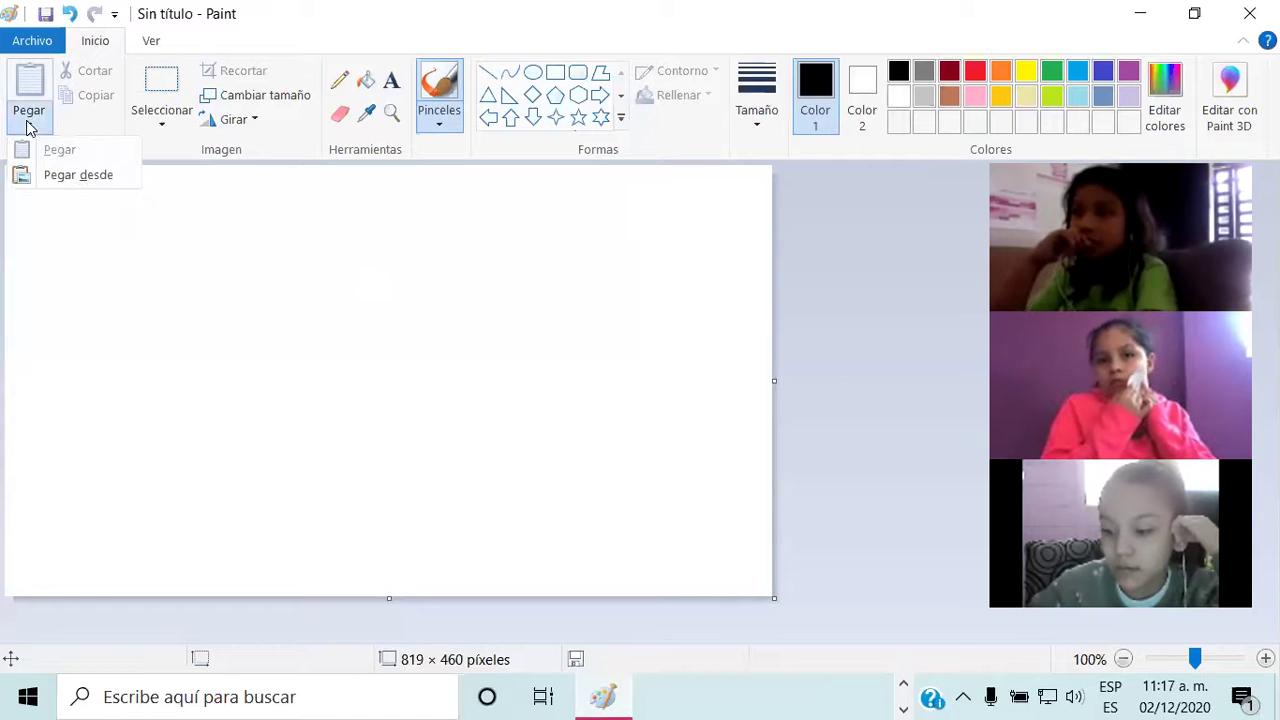
{"action": "left_click", "coordinate": [62, 176]}
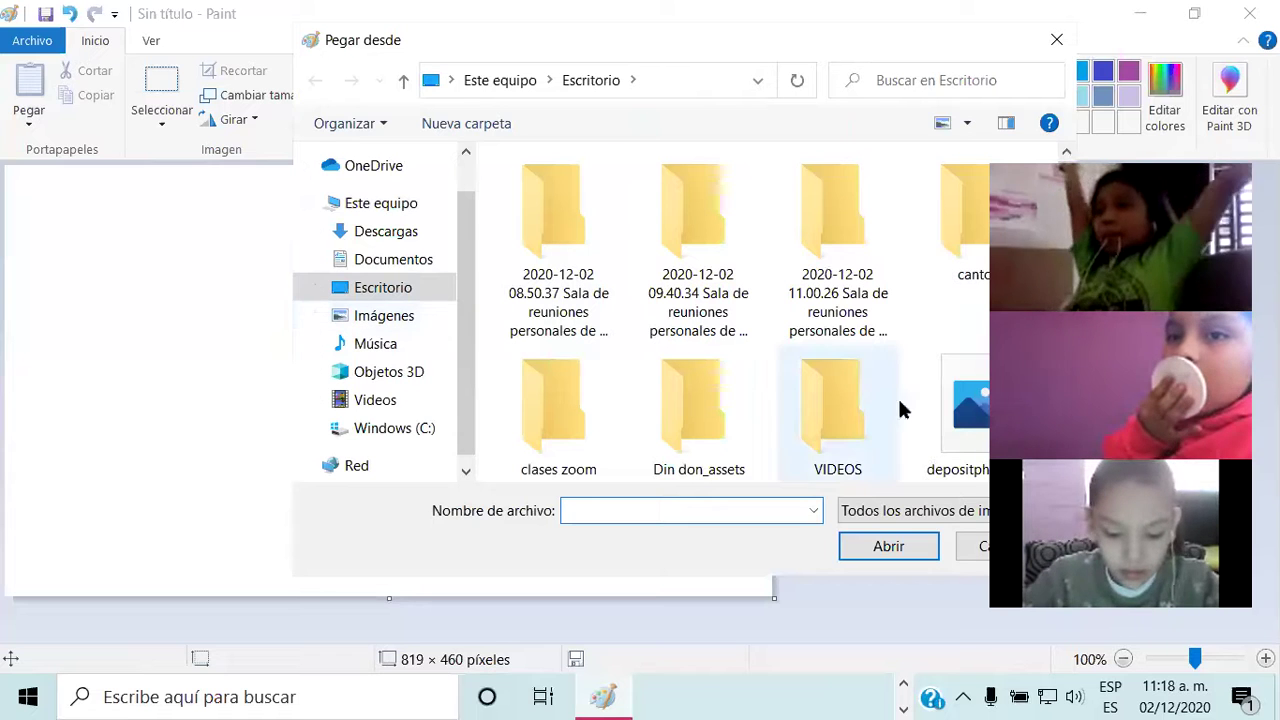
{"action": "left_click", "coordinate": [952, 410]}
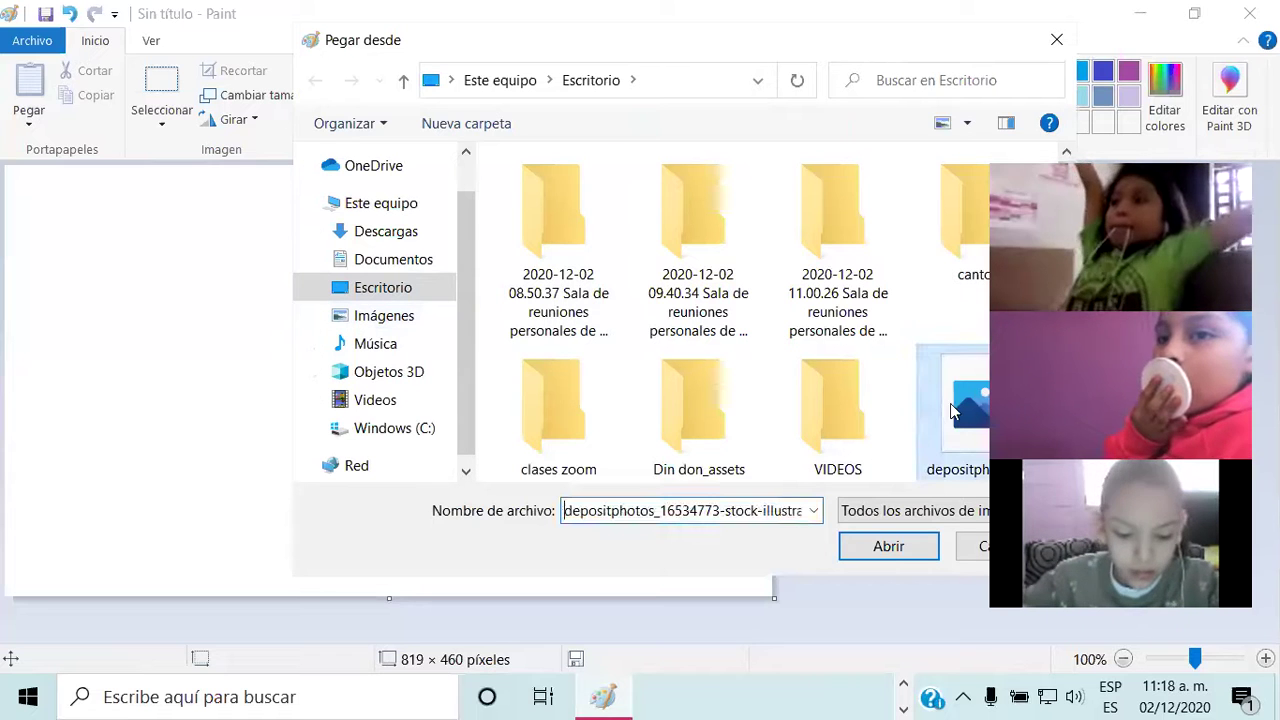
{"action": "left_click", "coordinate": [887, 560]}
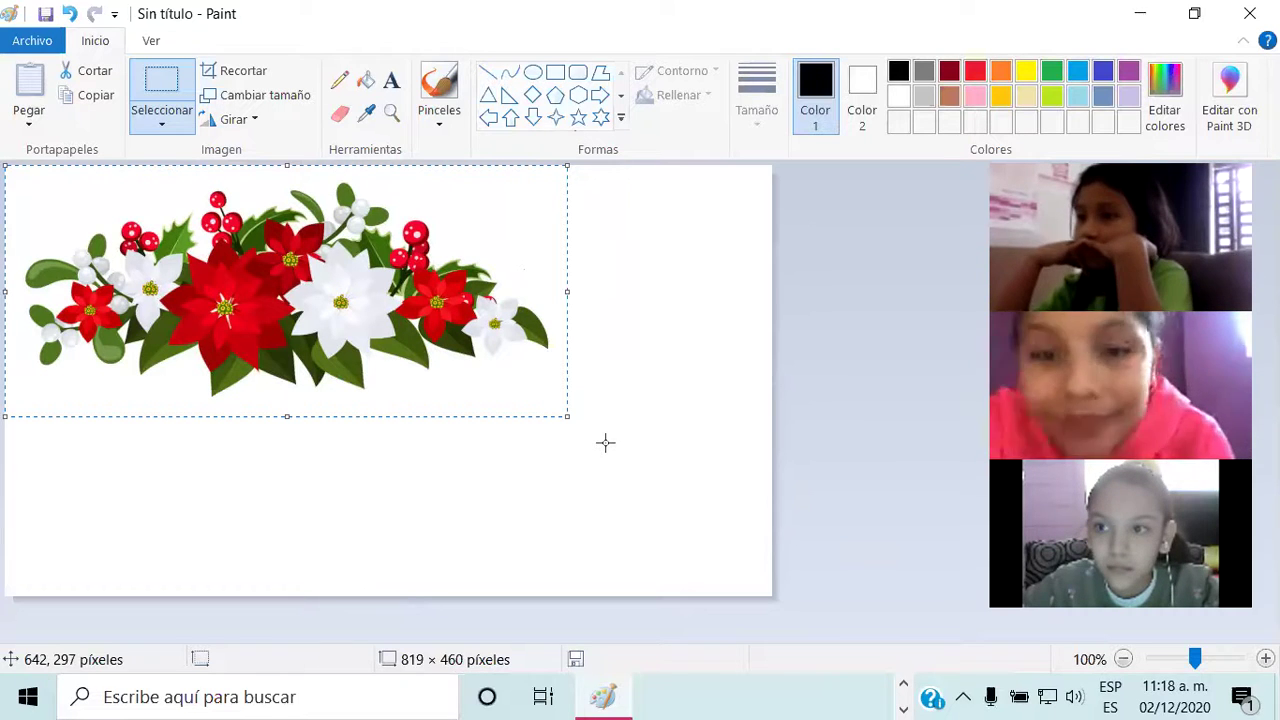
Step: Start another paste from a file in the desktop folder, cancel it, and undo the pasted bouquet image
{"action": "left_click", "coordinate": [31, 127]}
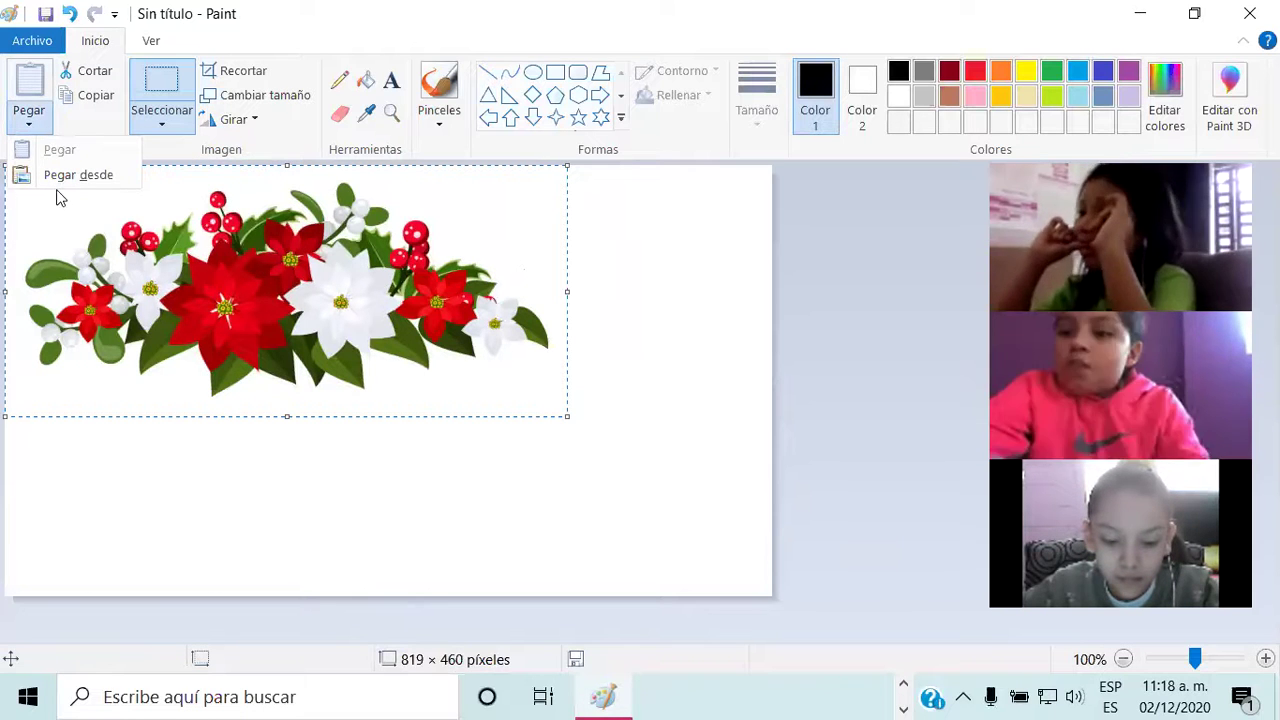
{"action": "left_click", "coordinate": [88, 175]}
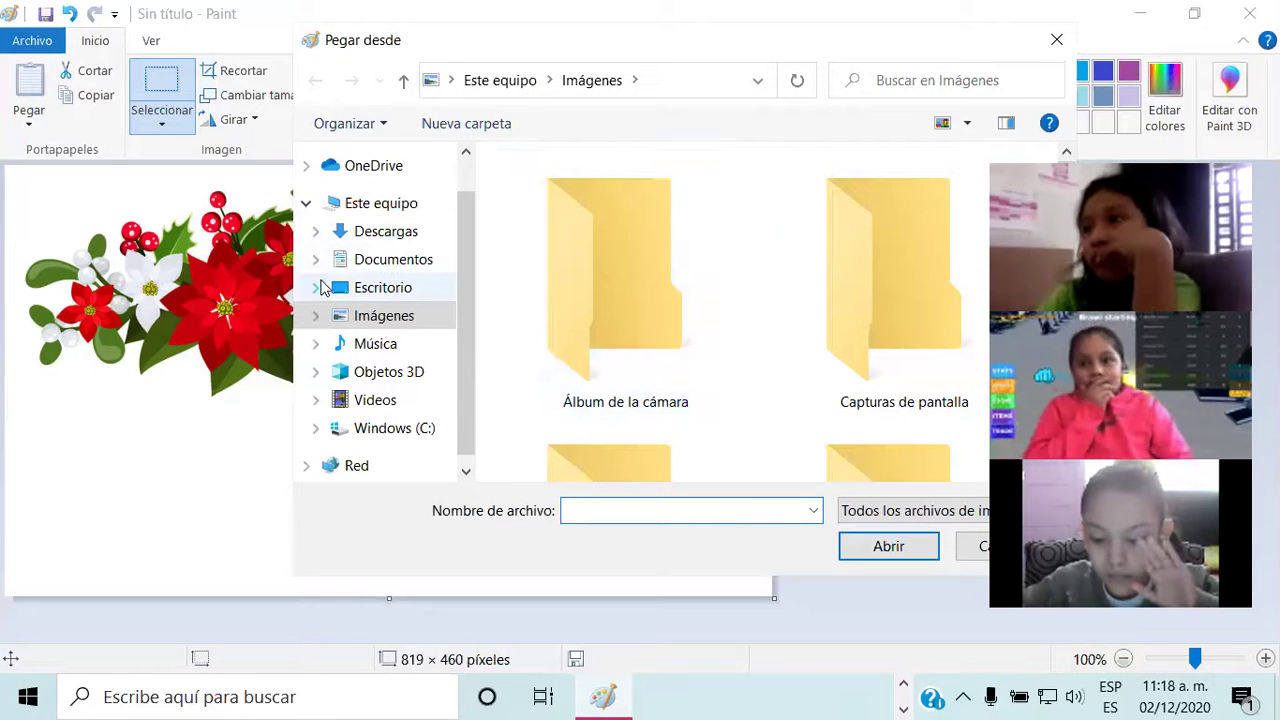
{"action": "left_click", "coordinate": [391, 291]}
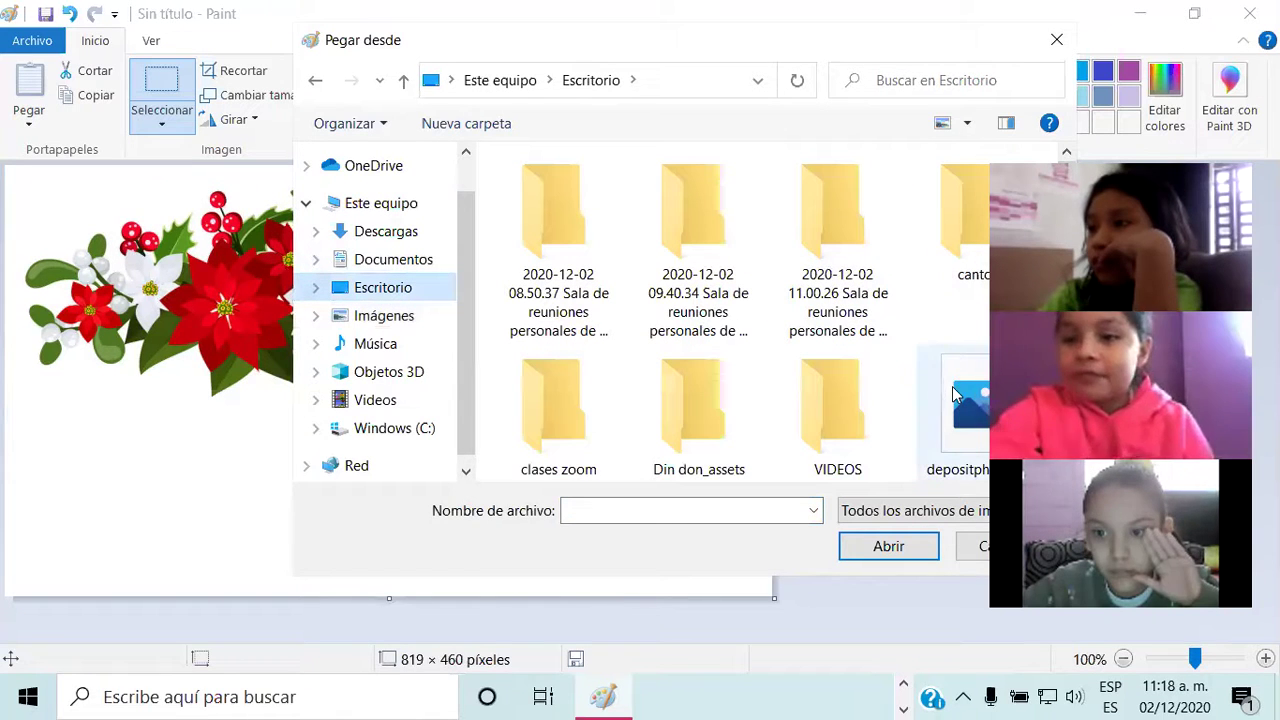
{"action": "left_click", "coordinate": [957, 401]}
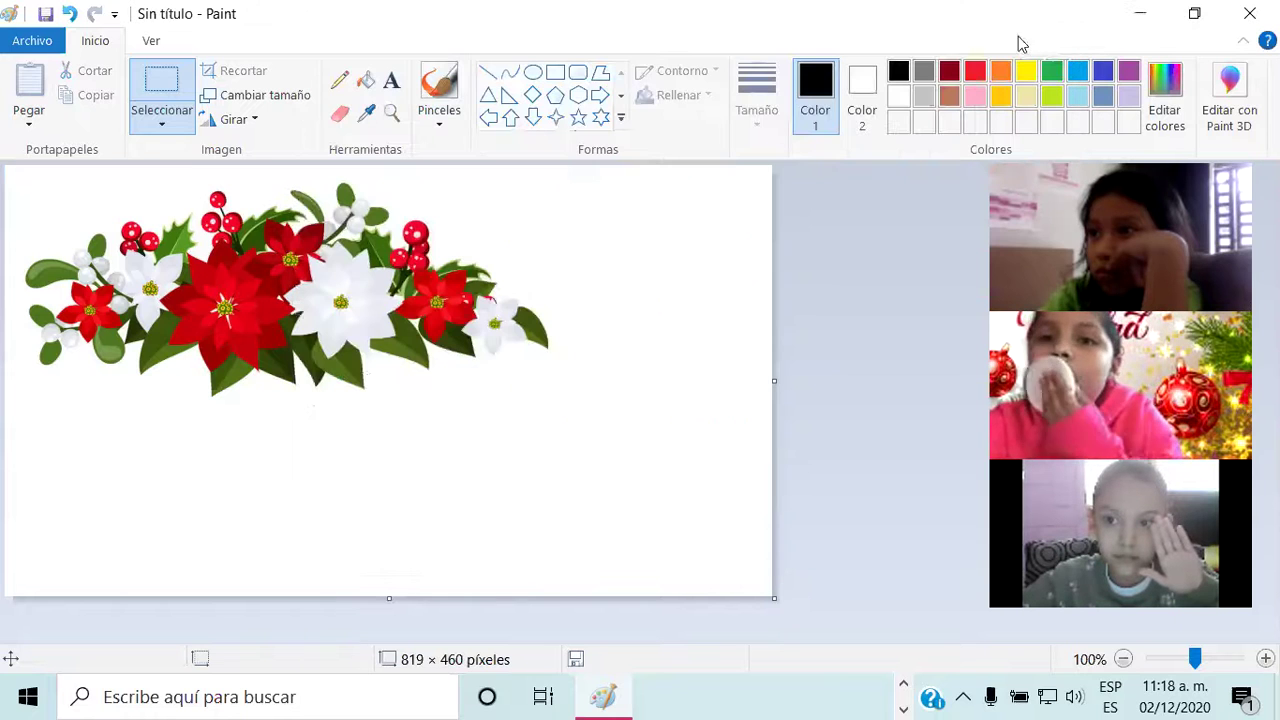
{"action": "left_click", "coordinate": [1056, 36]}
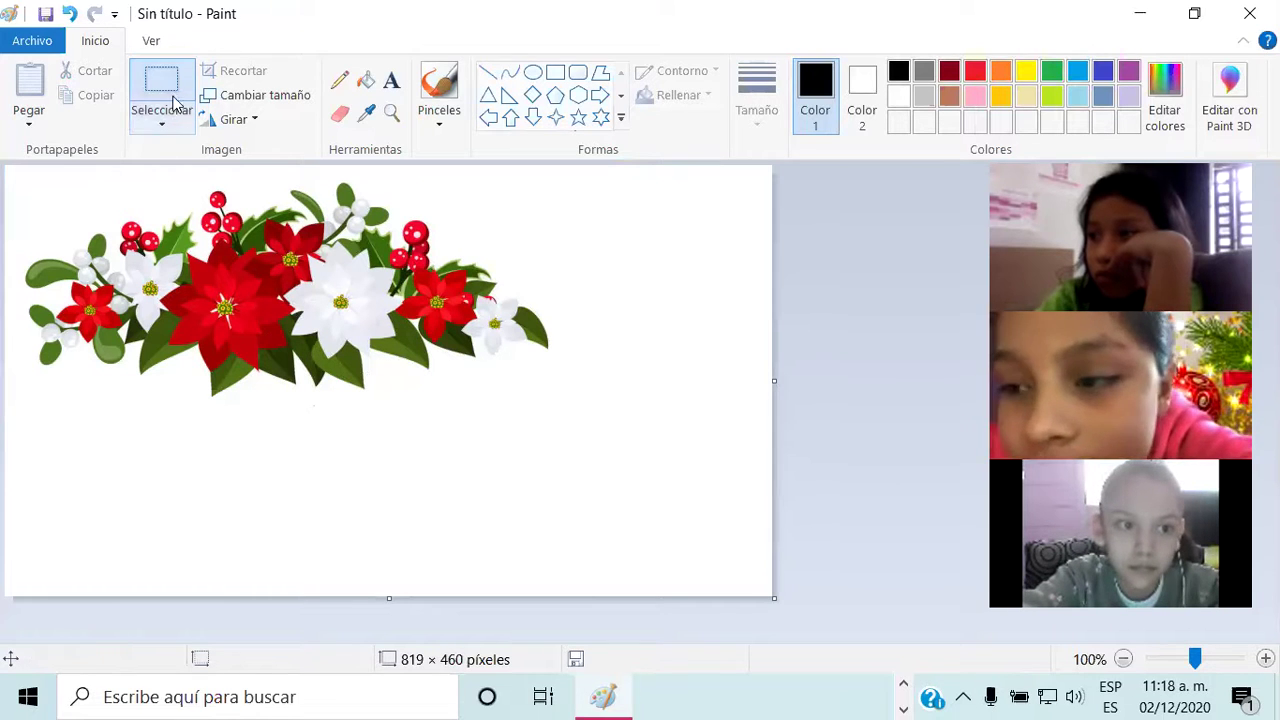
{"action": "left_click", "coordinate": [70, 15]}
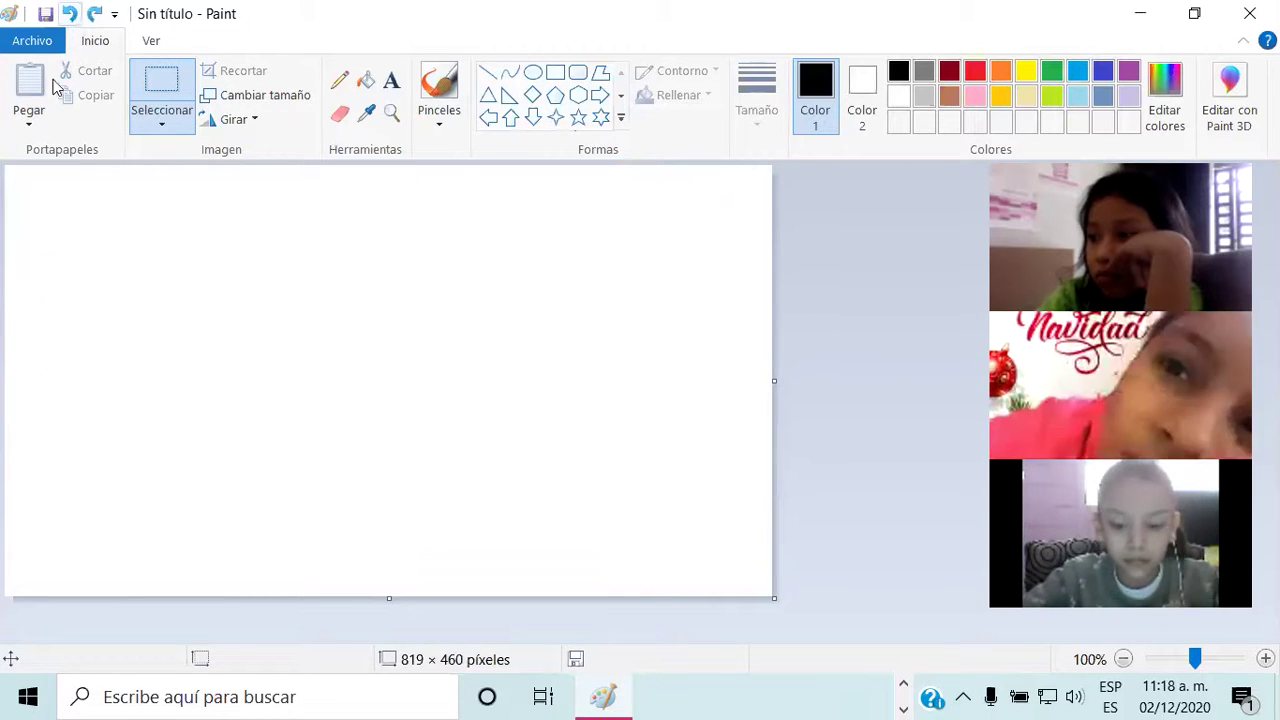
Step: Insert the depositphotos_16534773 Christmas bouquet file from the desktop folder into the empty canvas with Paste from
{"action": "left_click", "coordinate": [30, 124]}
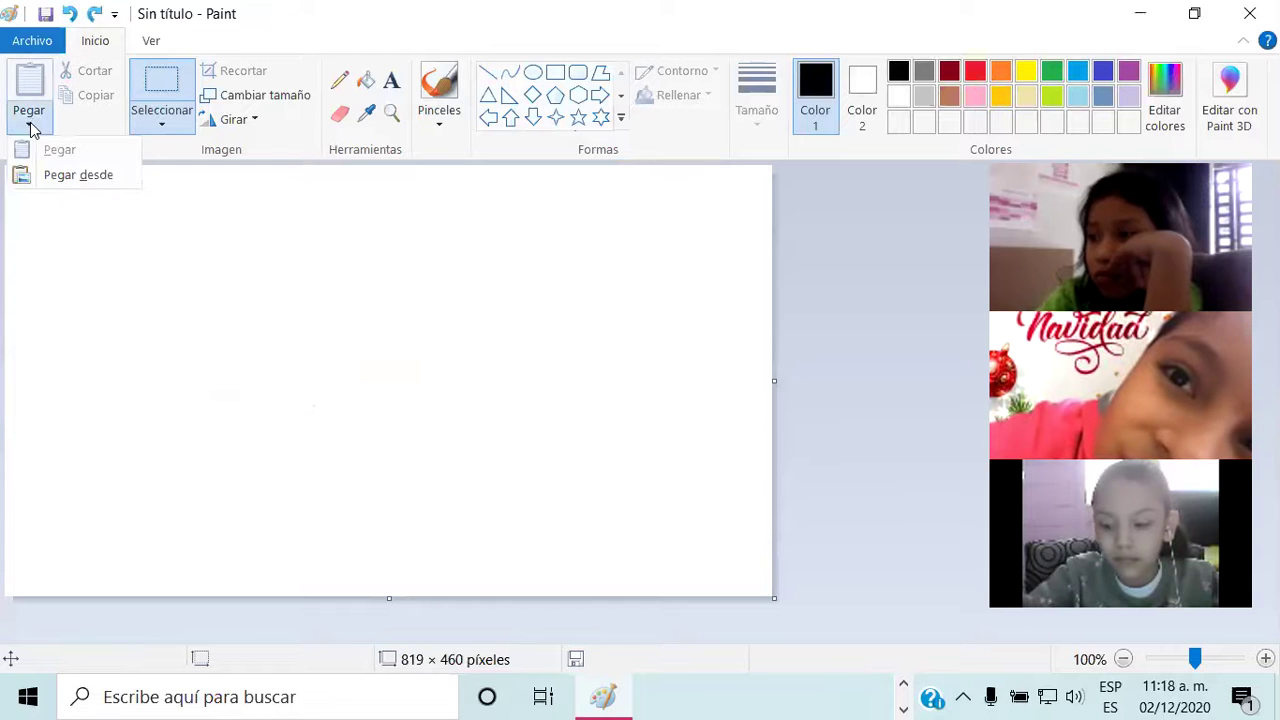
{"action": "left_click", "coordinate": [52, 176]}
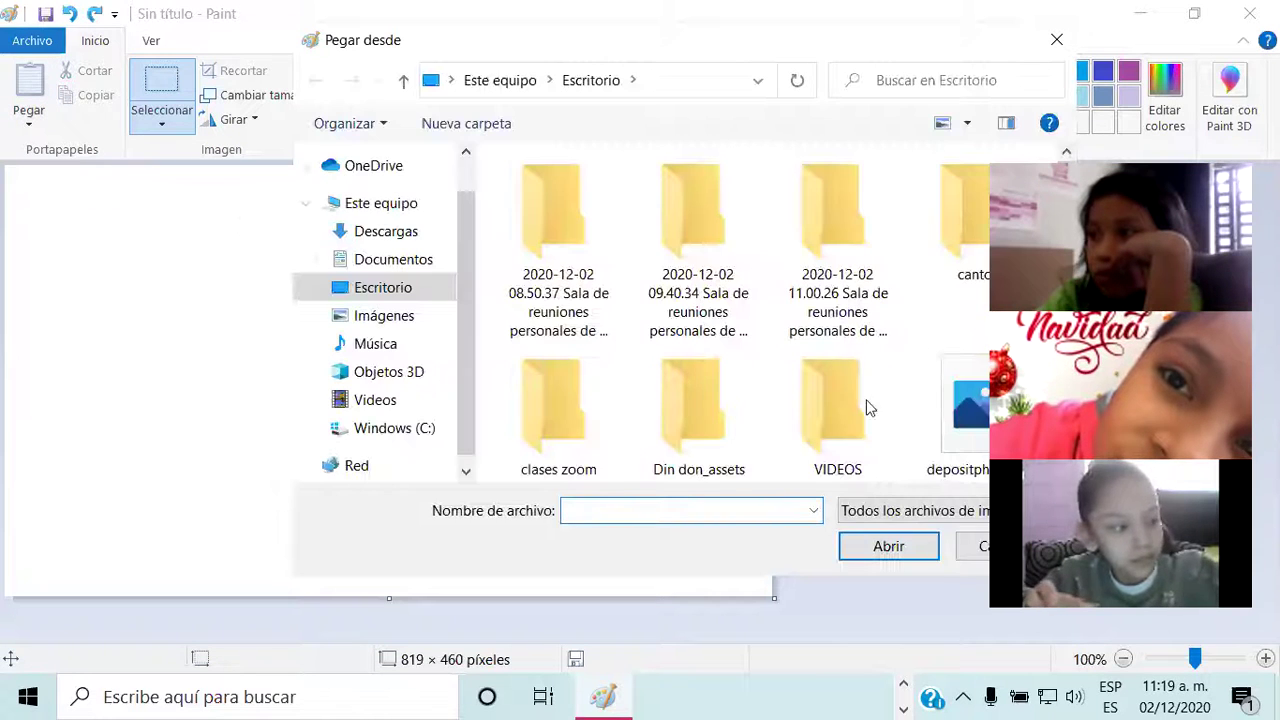
{"action": "left_click", "coordinate": [943, 425]}
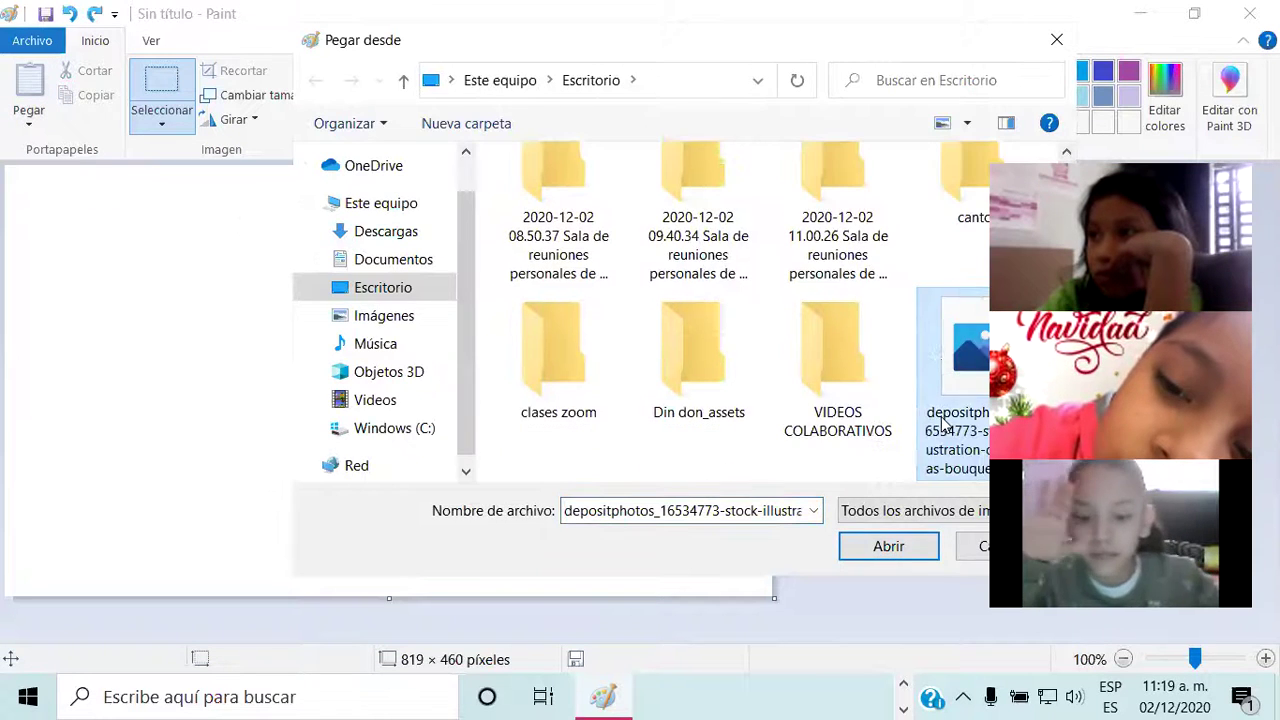
{"action": "left_click", "coordinate": [880, 548]}
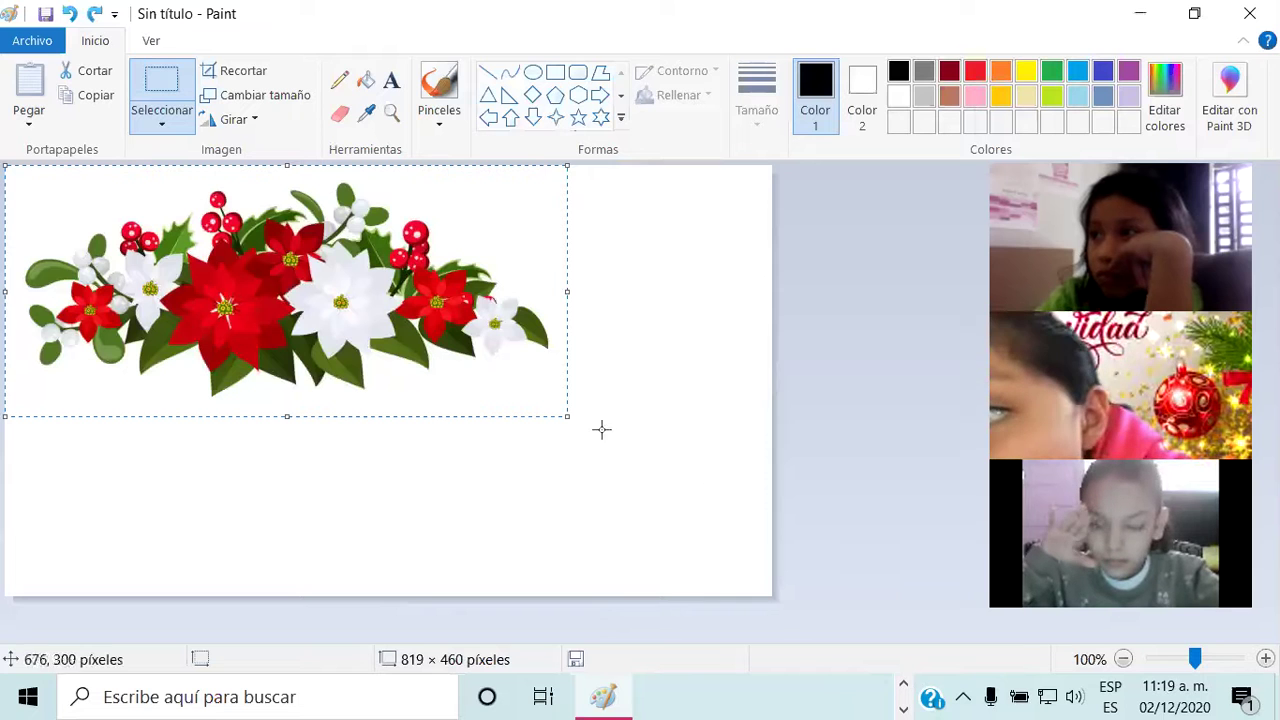
Step: Shrink the pasted Christmas bouquet from its corner to about 310 × 140 pixels
{"action": "left_click_drag", "start_coordinate": [563, 416], "coordinate": [362, 332]}
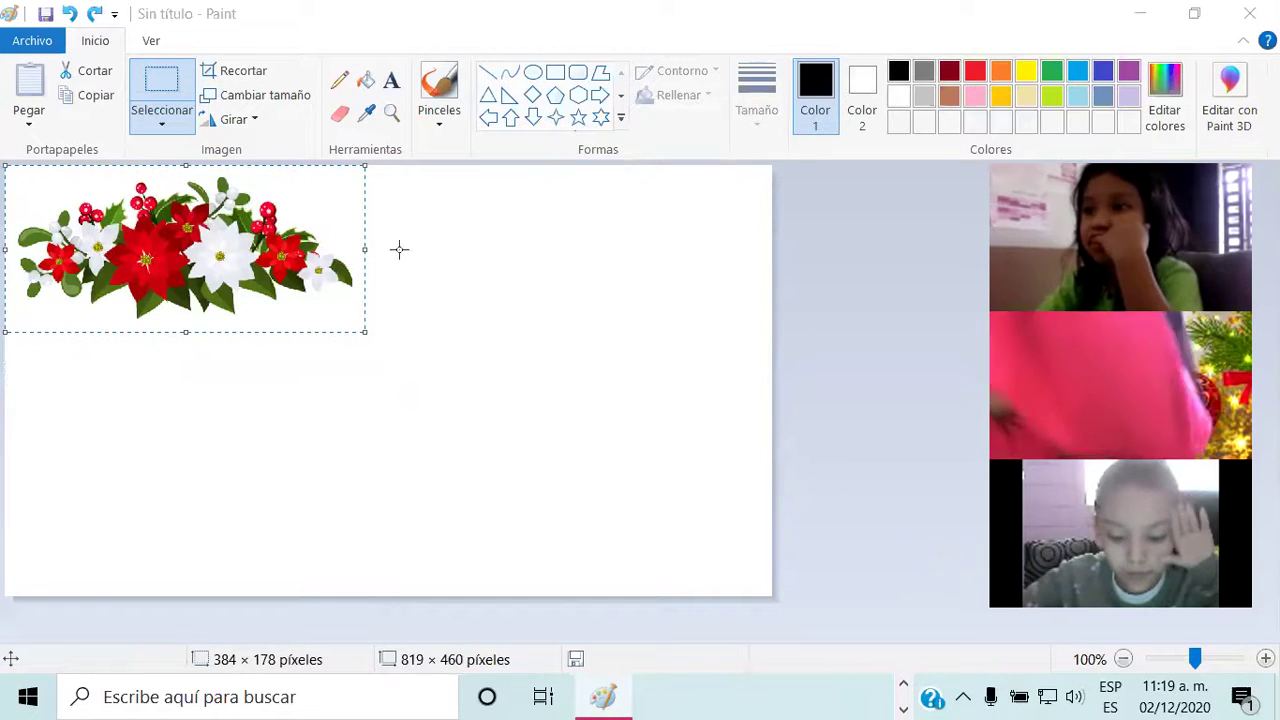
{"action": "left_click_drag", "start_coordinate": [365, 331], "coordinate": [281, 289]}
{"action": "left_click", "coordinate": [148, 218]}
{"action": "left_click_drag", "start_coordinate": [148, 218], "coordinate": [330, 434]}
{"action": "left_click_drag", "start_coordinate": [134, 248], "coordinate": [139, 216]}
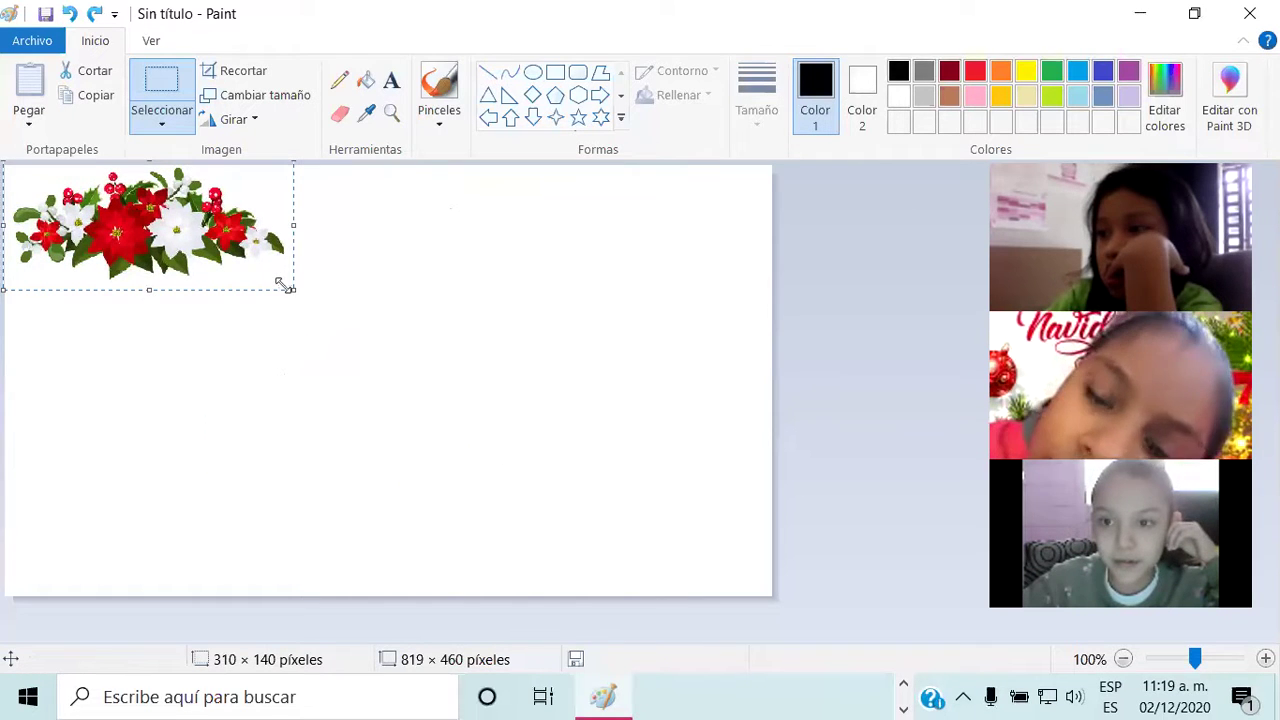
Step: Stretch the bouquet to about 427 × 143 pixels and shrink it again to about 263 × 129 pixels
{"action": "left_click_drag", "start_coordinate": [294, 286], "coordinate": [324, 293]}
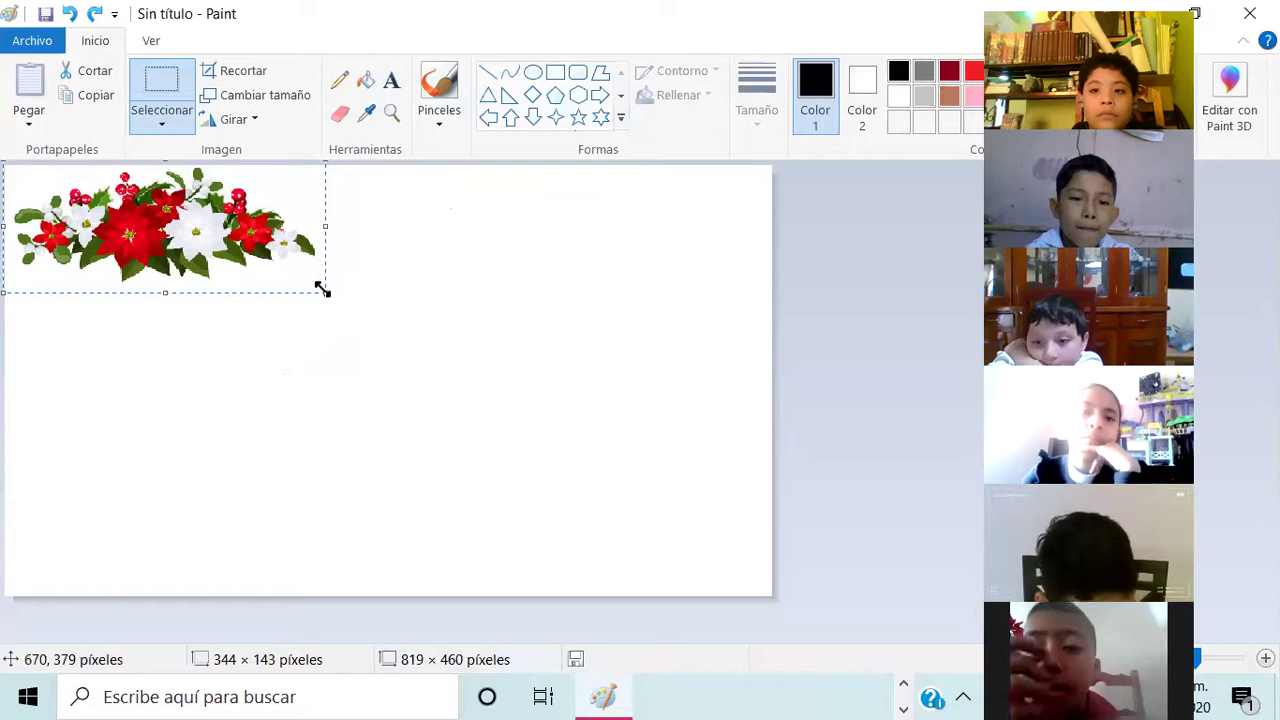
{"action": "left_click_drag", "start_coordinate": [339, 292], "coordinate": [402, 292]}
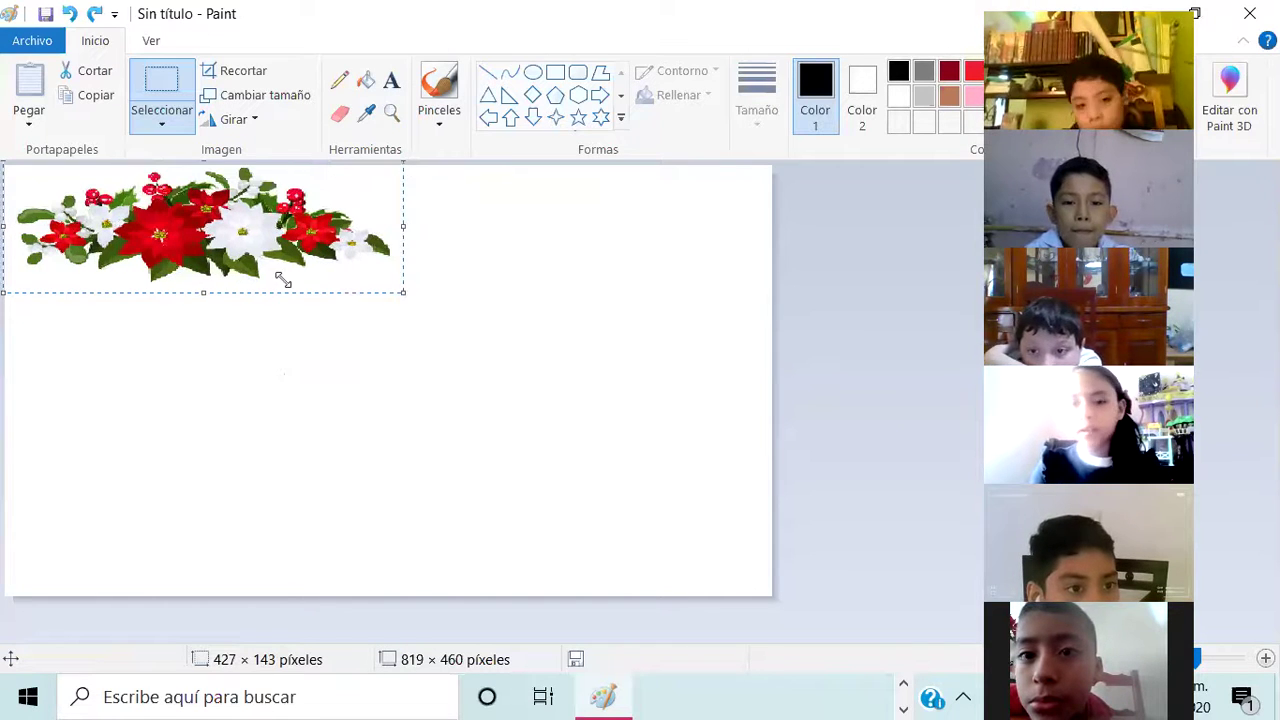
{"action": "left_click_drag", "start_coordinate": [259, 283], "coordinate": [250, 281]}
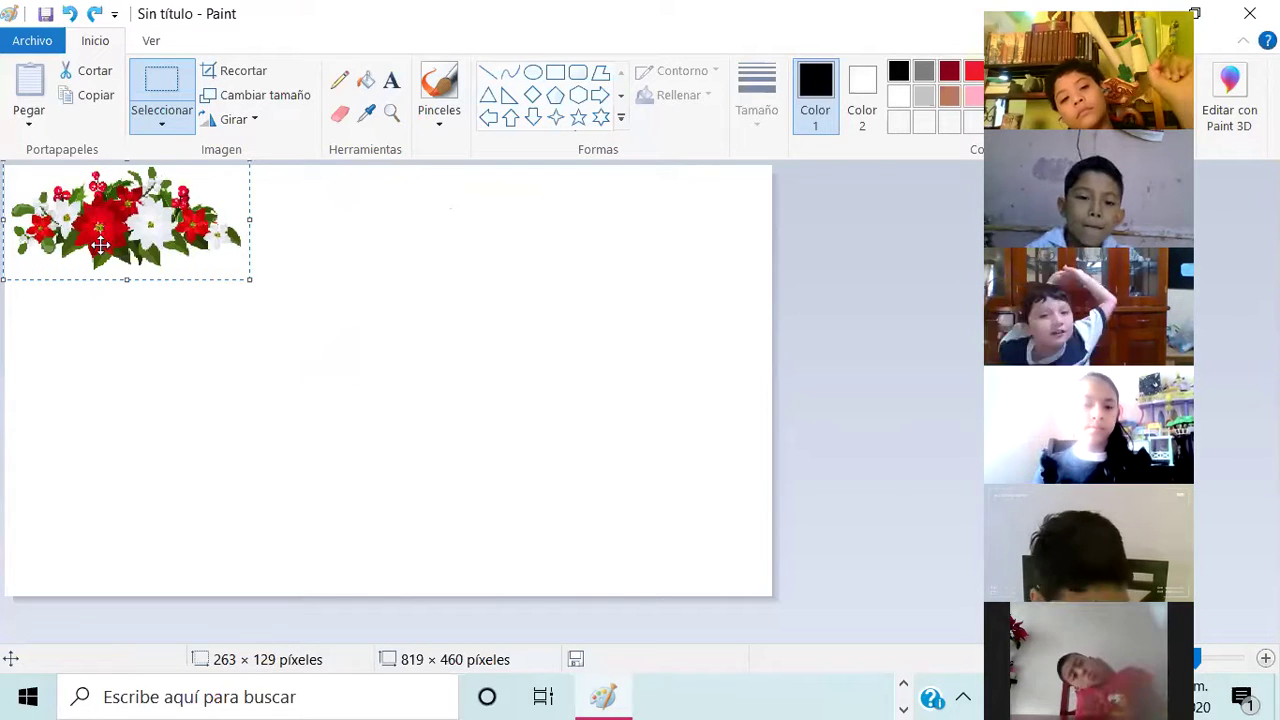
Step: Move the bouquet slightly down and inward on the canvas, and undo its insertion
{"action": "left_click_drag", "start_coordinate": [100, 244], "coordinate": [113, 272]}
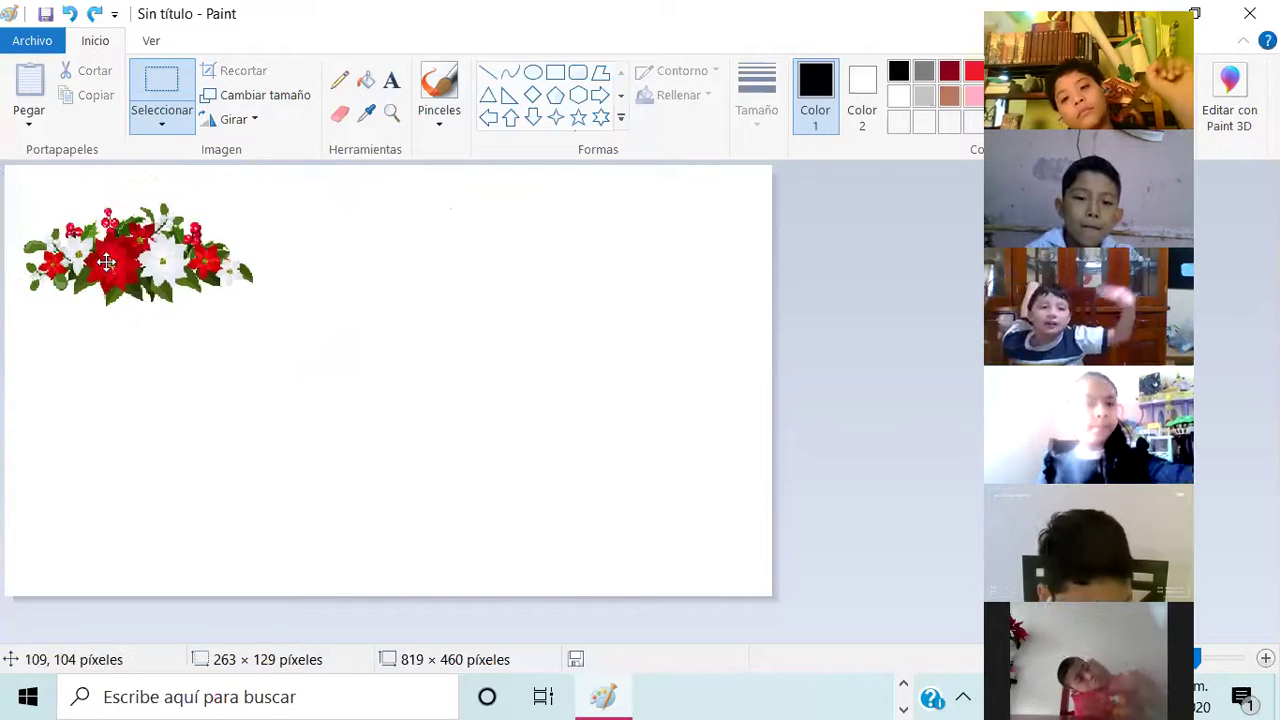
{"action": "left_click", "coordinate": [70, 16]}
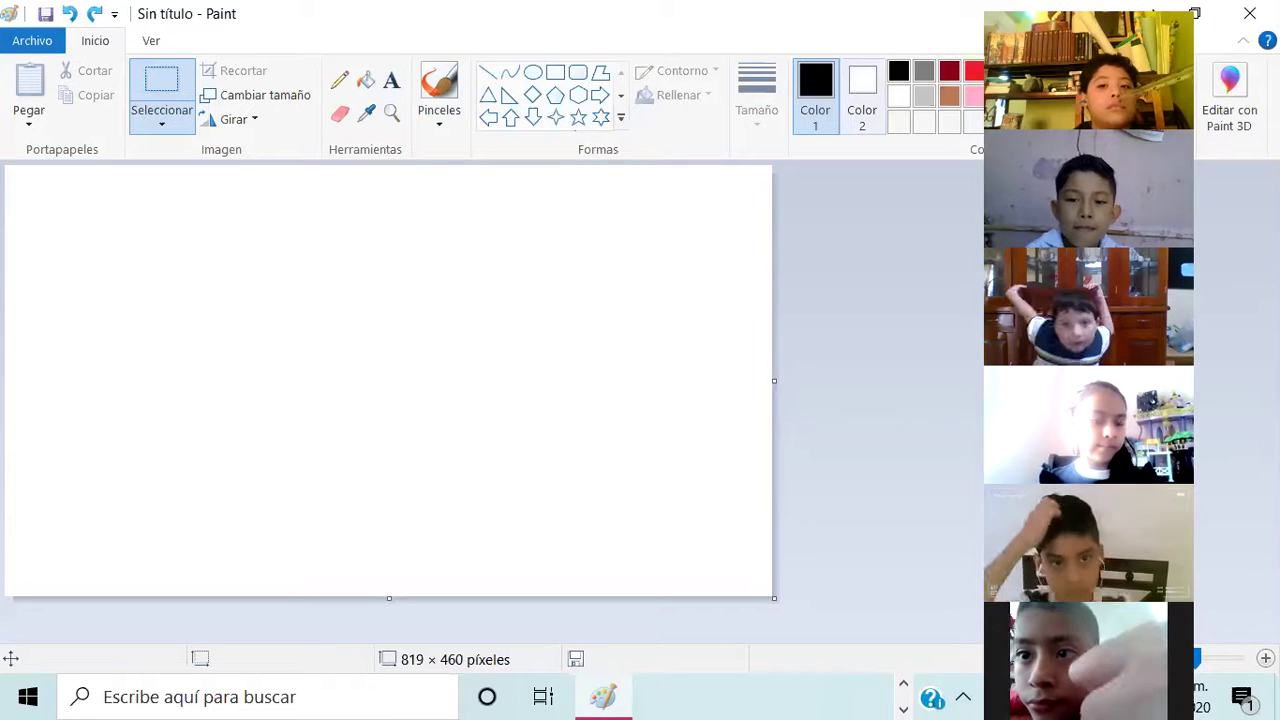
Step: Switch to Chrome and open Google Images in a new tab
{"action": "key", "text": "super+d"}
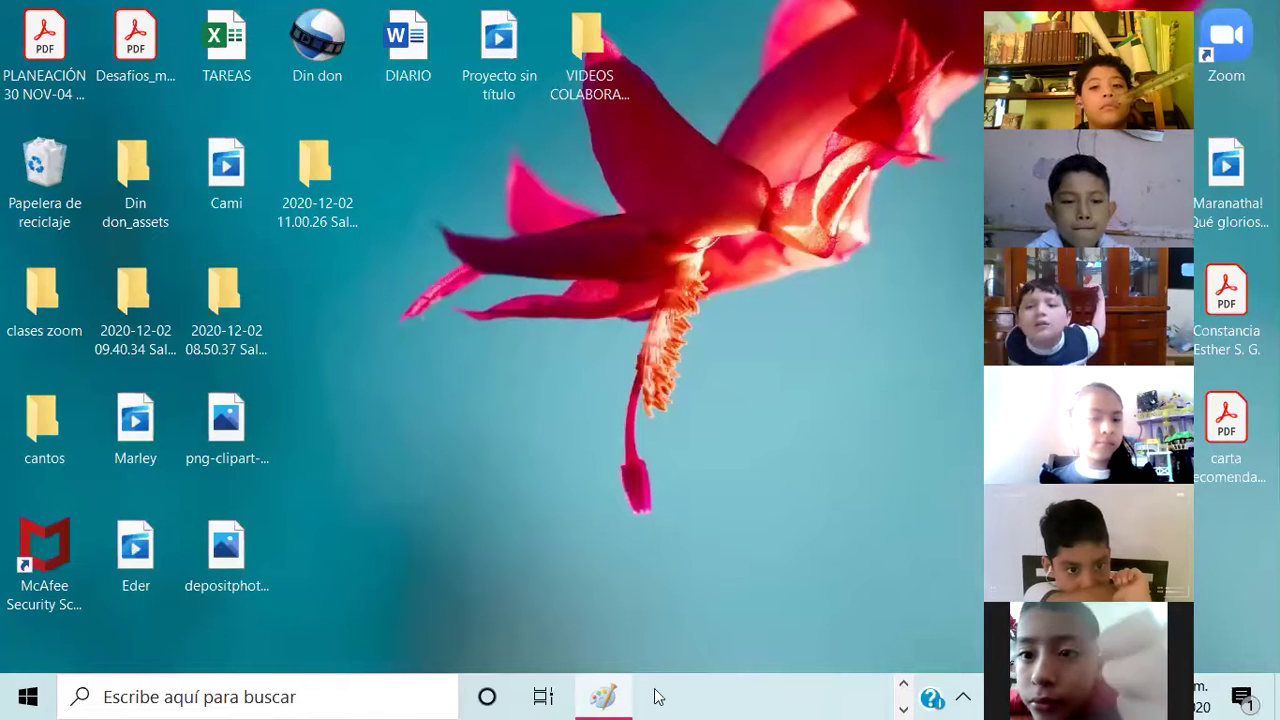
{"action": "mouse_move", "coordinate": [642, 697]}
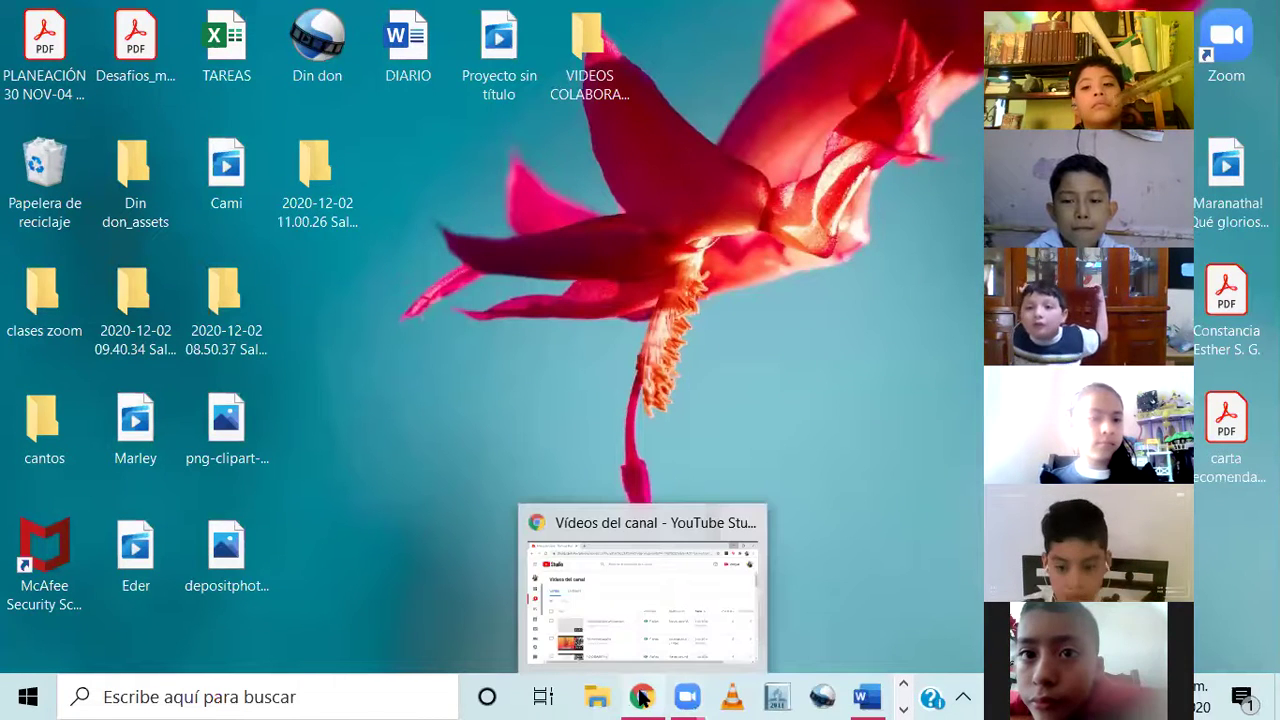
{"action": "left_click", "coordinate": [645, 618]}
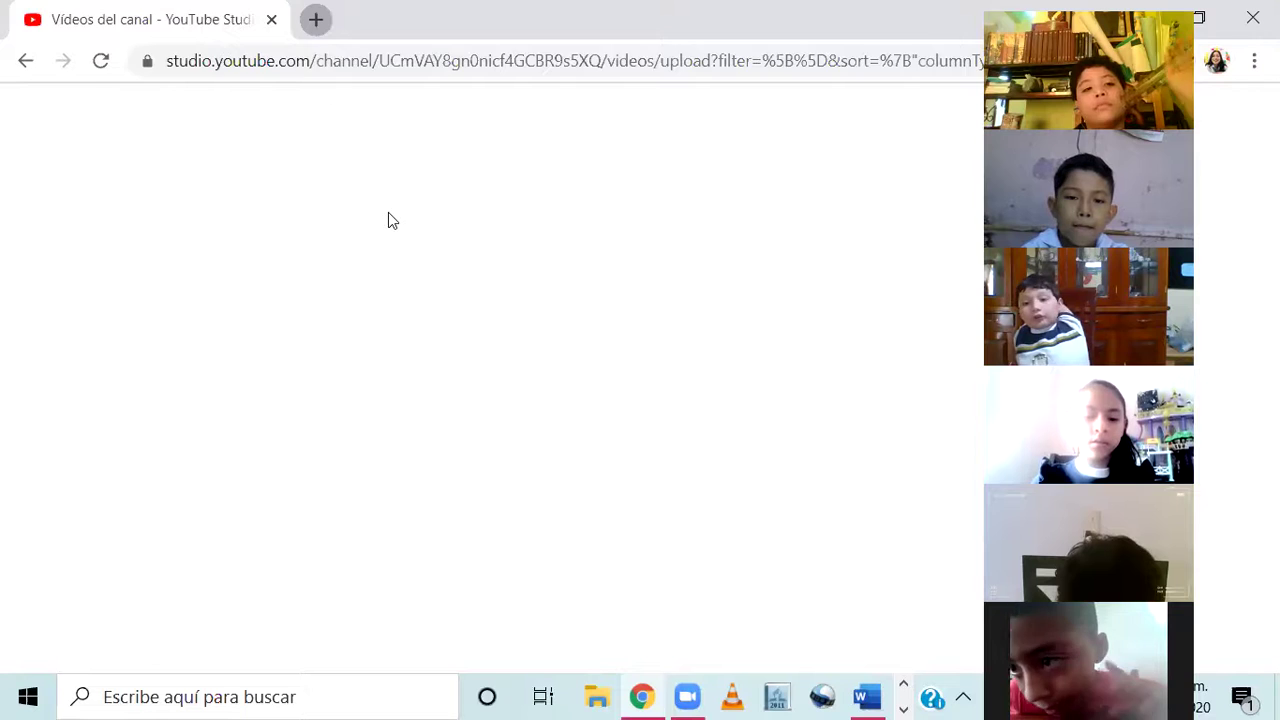
{"action": "key", "text": "ctrl+t"}
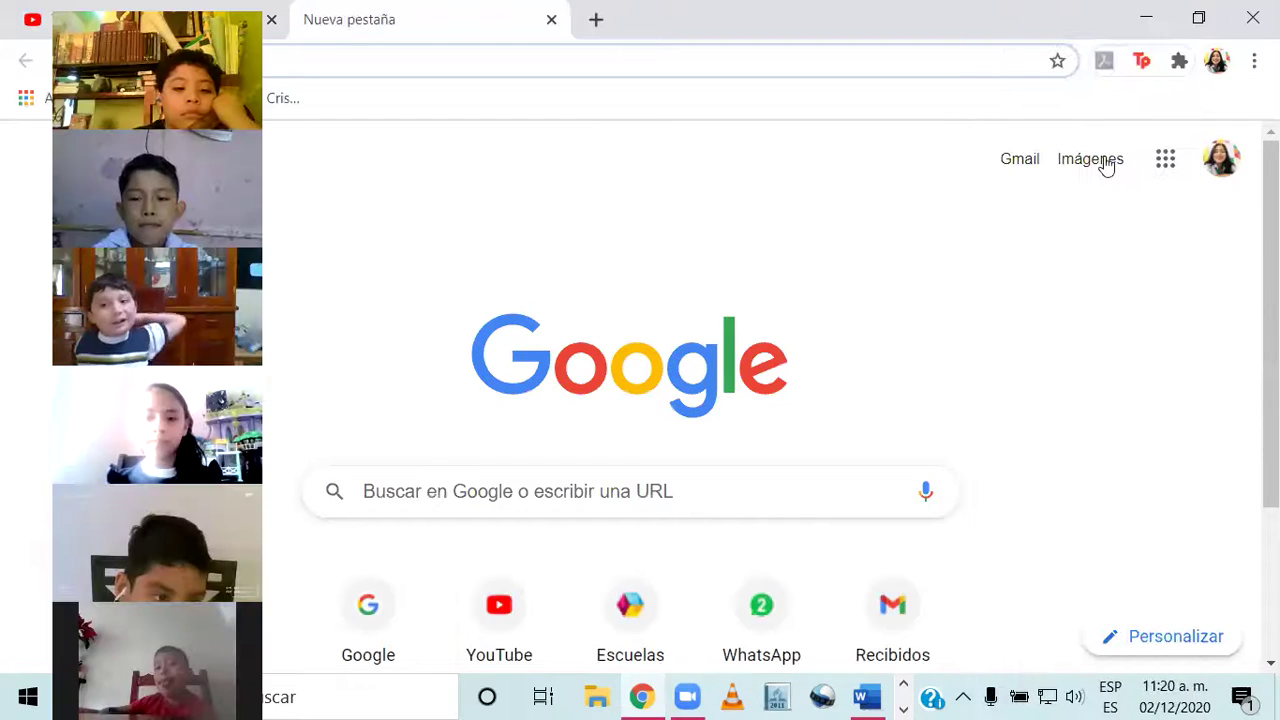
{"action": "left_click", "coordinate": [1106, 164]}
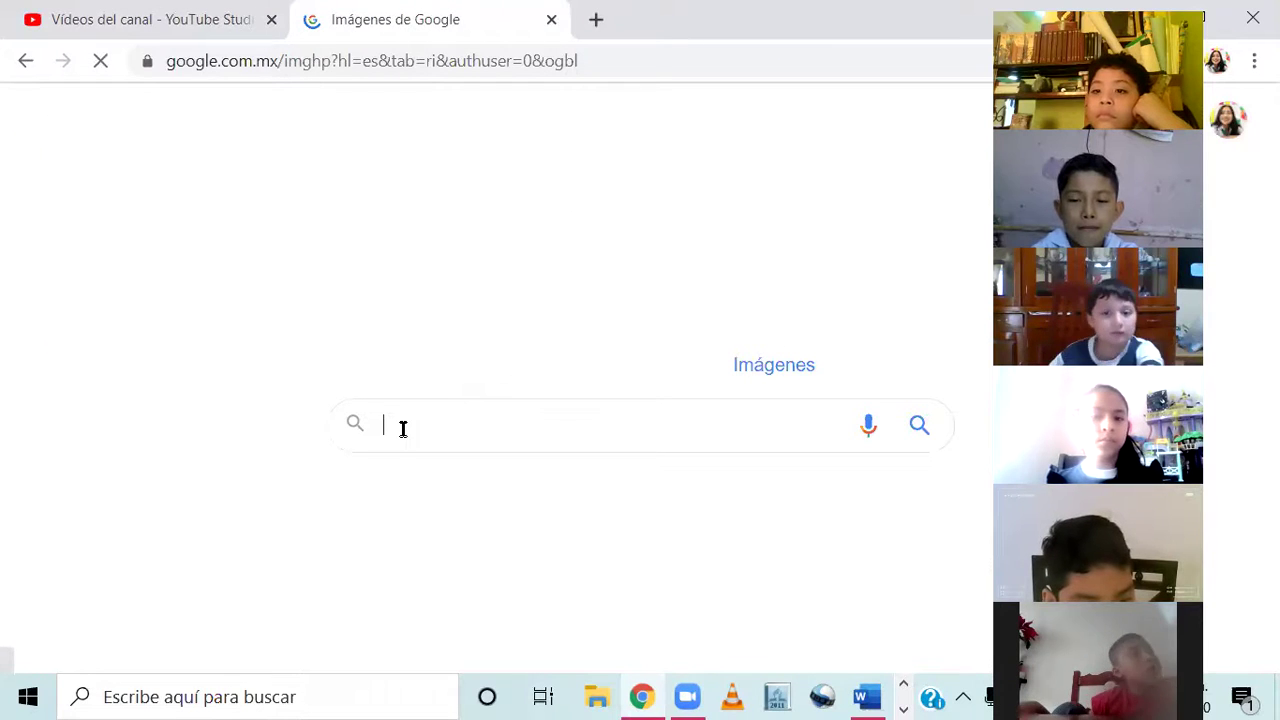
Step: Search Google Images for "noche buenas dibujo vector" using the suggested query
{"action": "type", "text": "n"}
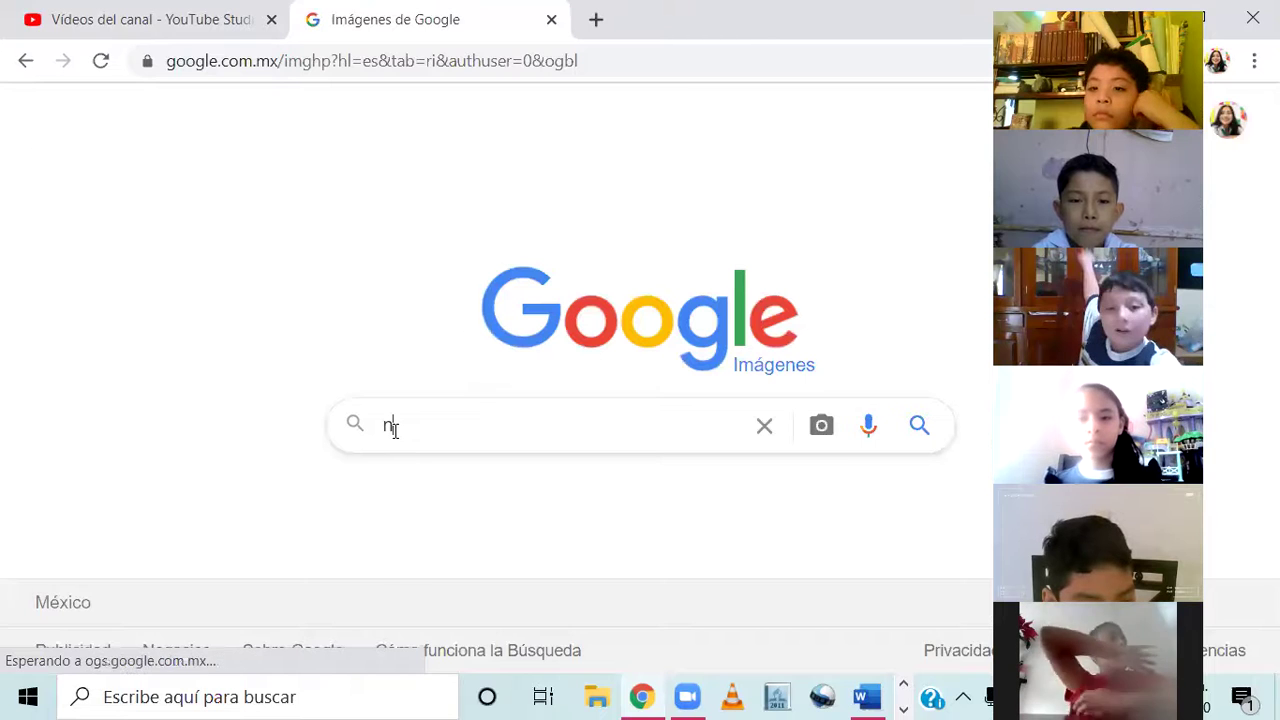
{"action": "type", "text": "oche"}
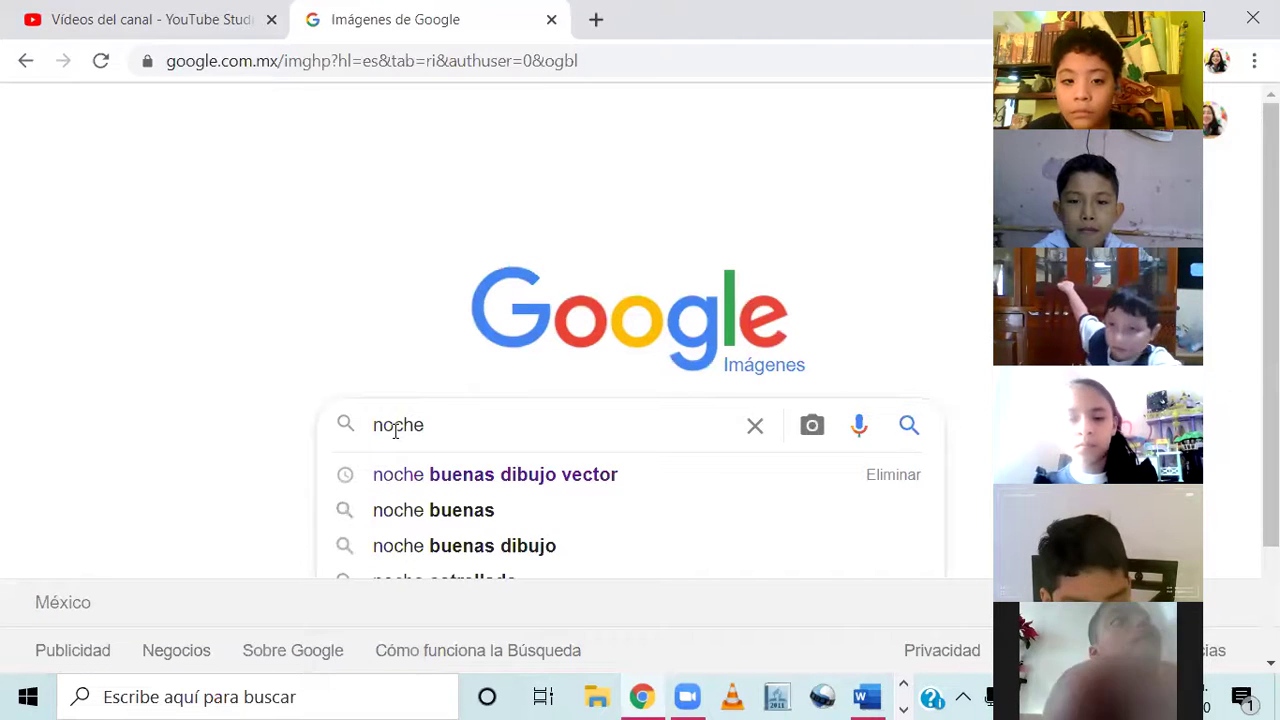
{"action": "key", "text": "Down"}
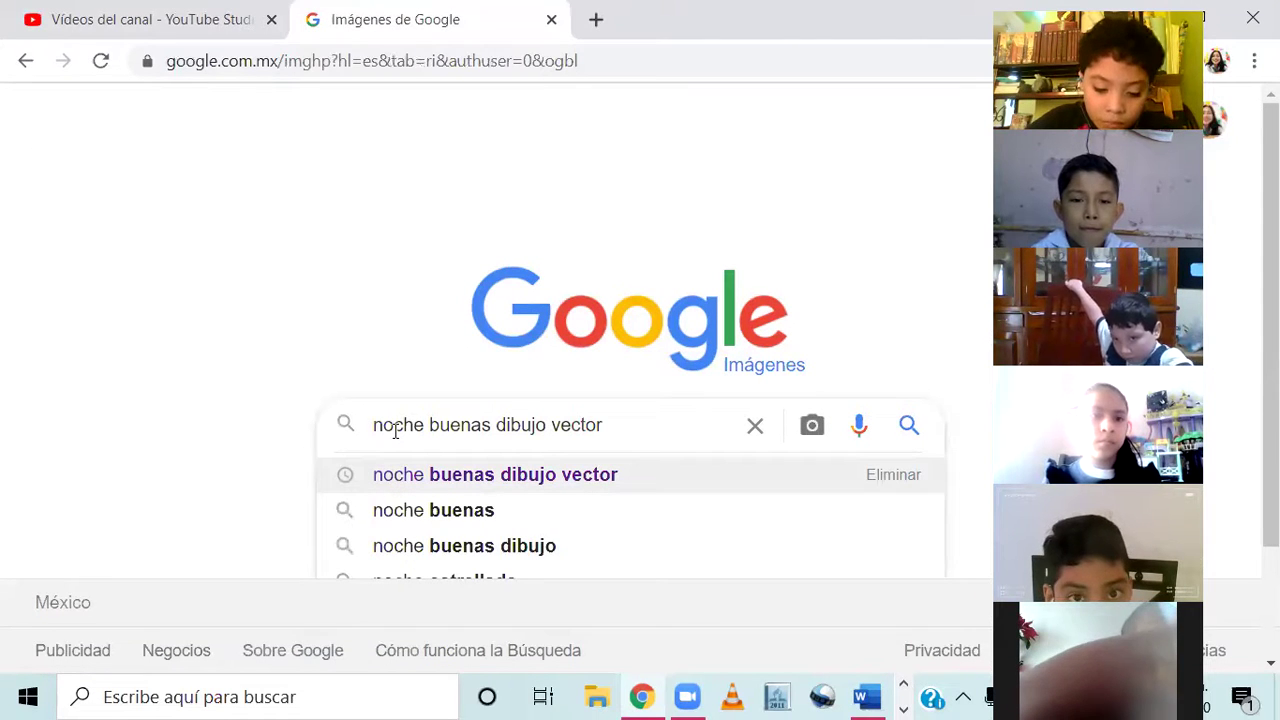
{"action": "key", "text": "Return"}
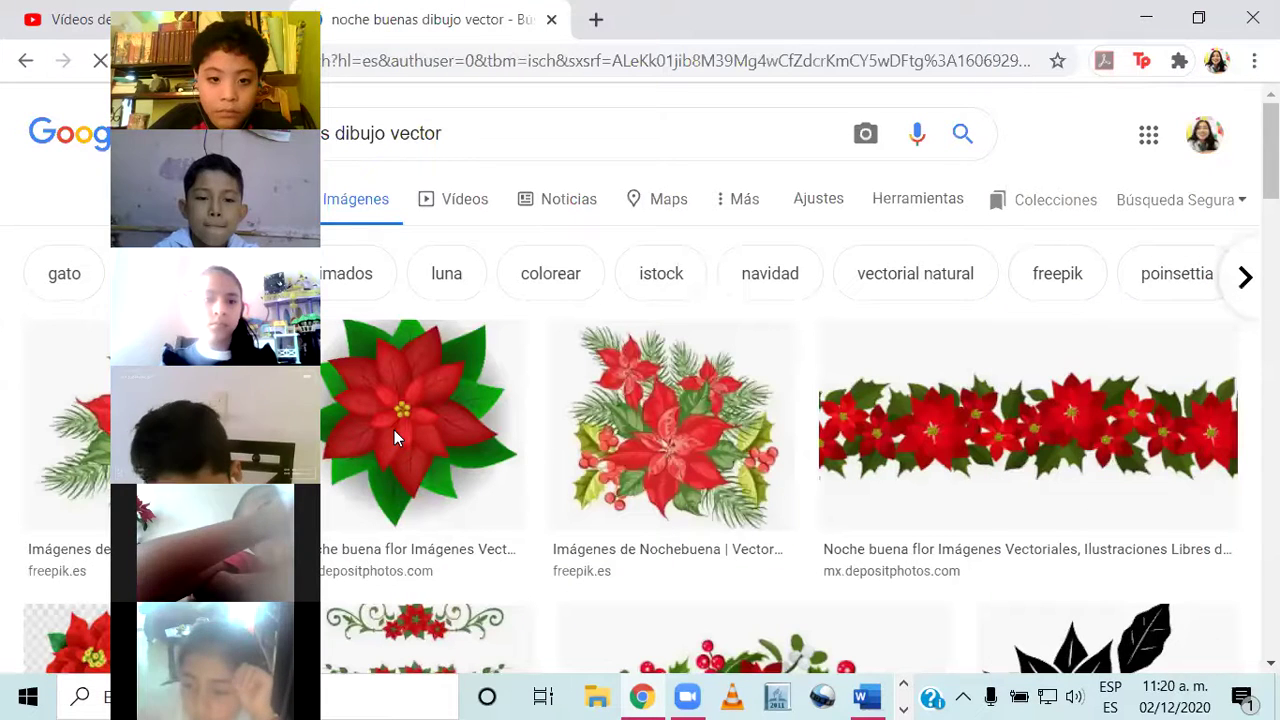
Step: Look through the image results for a suitable poinsettia drawing
{"action": "scroll", "coordinate": [394, 432], "scroll_direction": "down", "scroll_amount": 1}
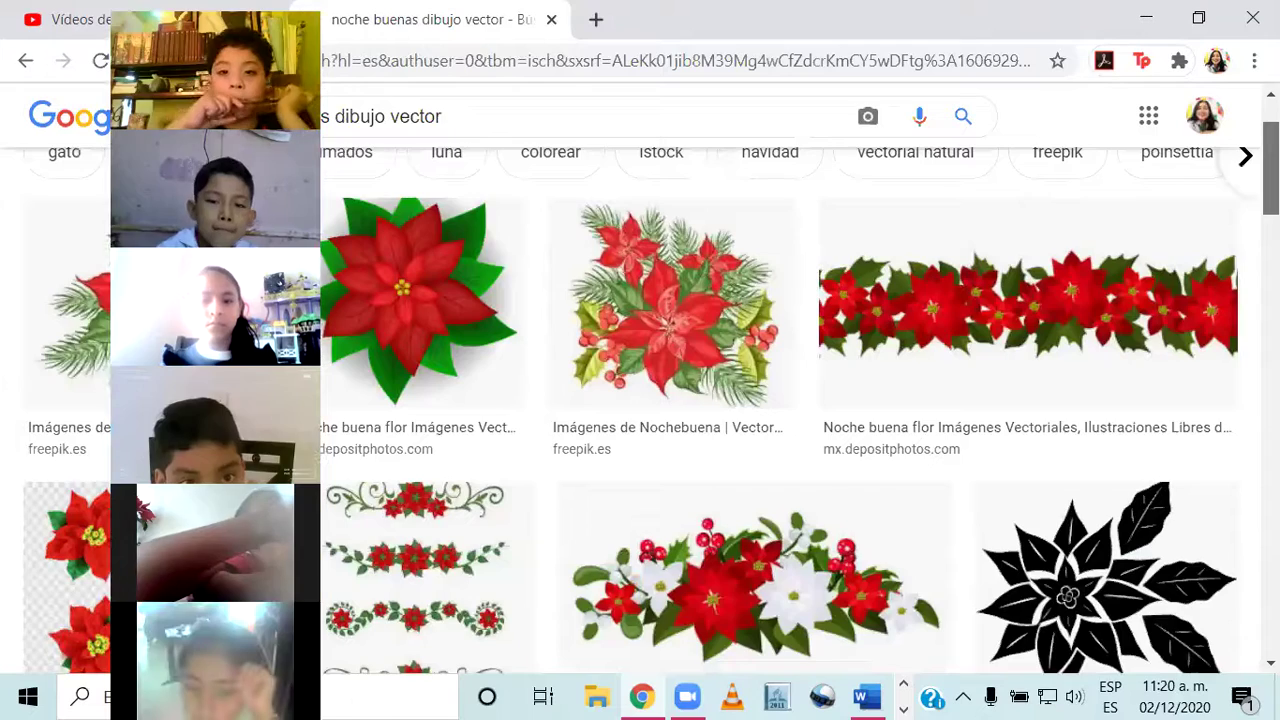
{"action": "scroll", "coordinate": [640, 410], "scroll_direction": "down", "scroll_amount": 1}
{"action": "scroll", "coordinate": [780, 410], "scroll_direction": "down", "scroll_amount": 2}
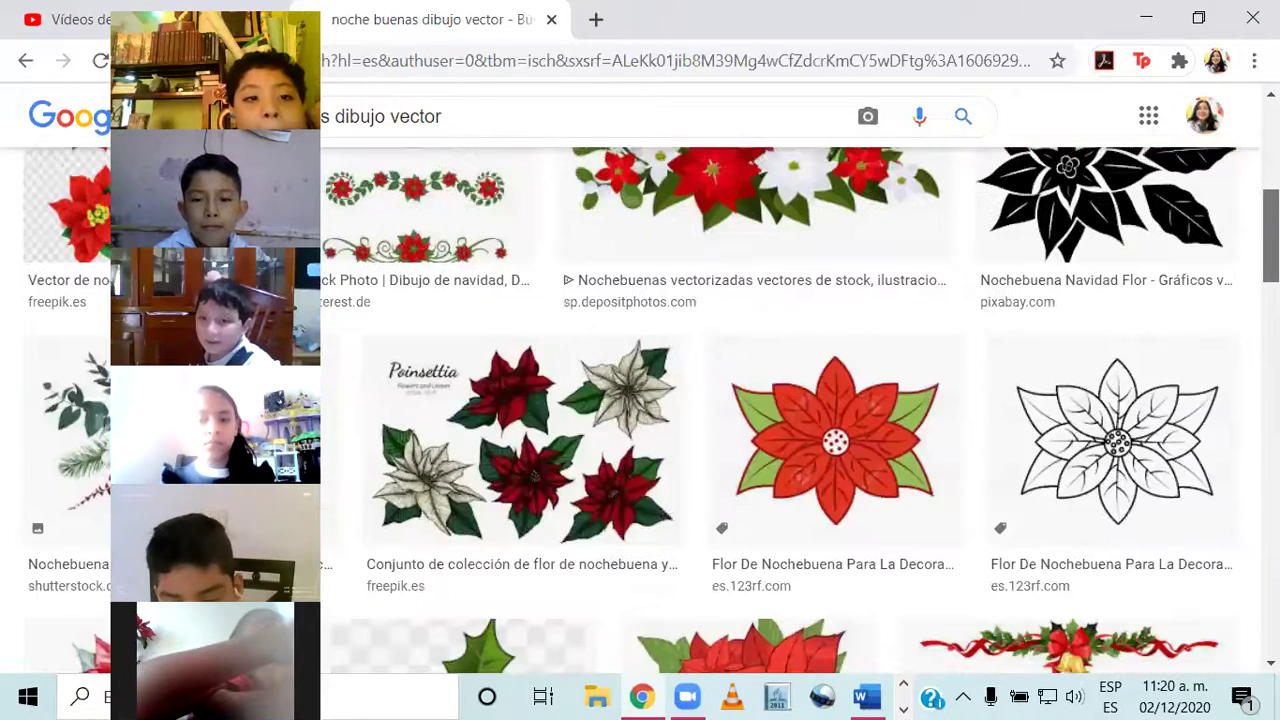
{"action": "scroll", "coordinate": [780, 410], "scroll_direction": "down", "scroll_amount": 2}
{"action": "scroll", "coordinate": [780, 410], "scroll_direction": "down", "scroll_amount": 2}
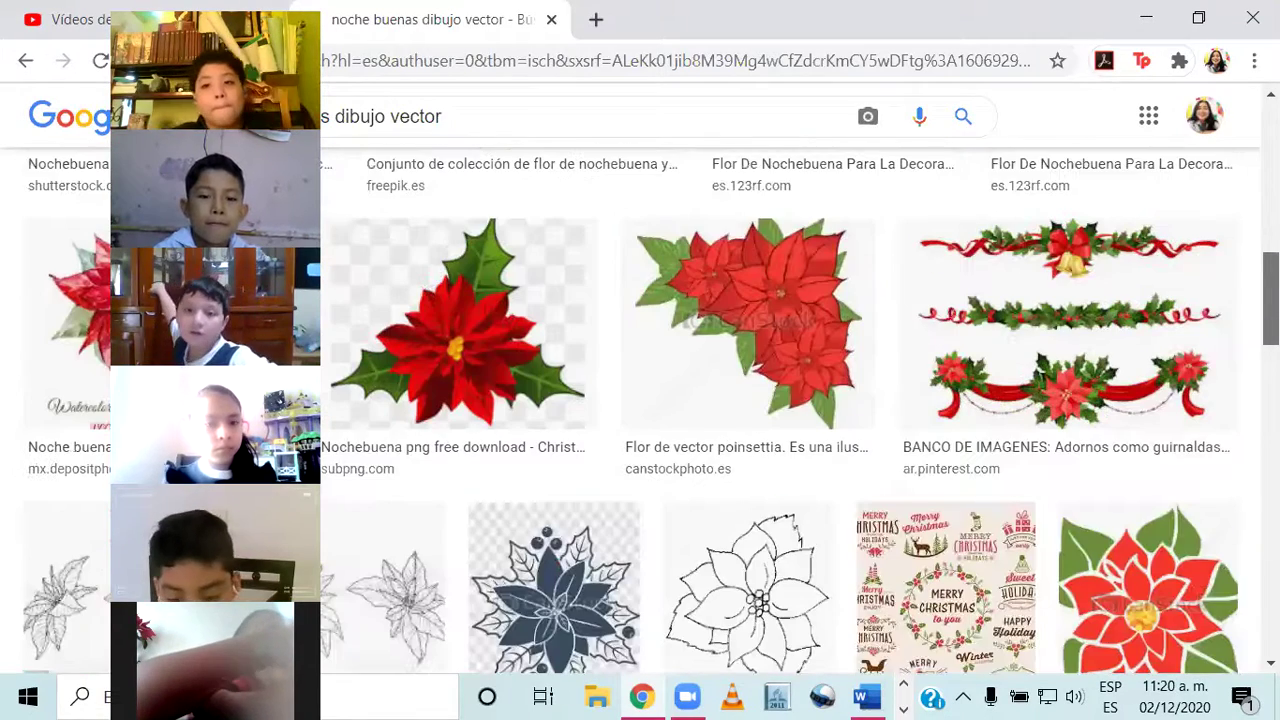
{"action": "scroll", "coordinate": [780, 410], "scroll_direction": "down", "scroll_amount": 1}
{"action": "scroll", "coordinate": [780, 410], "scroll_direction": "down", "scroll_amount": 1}
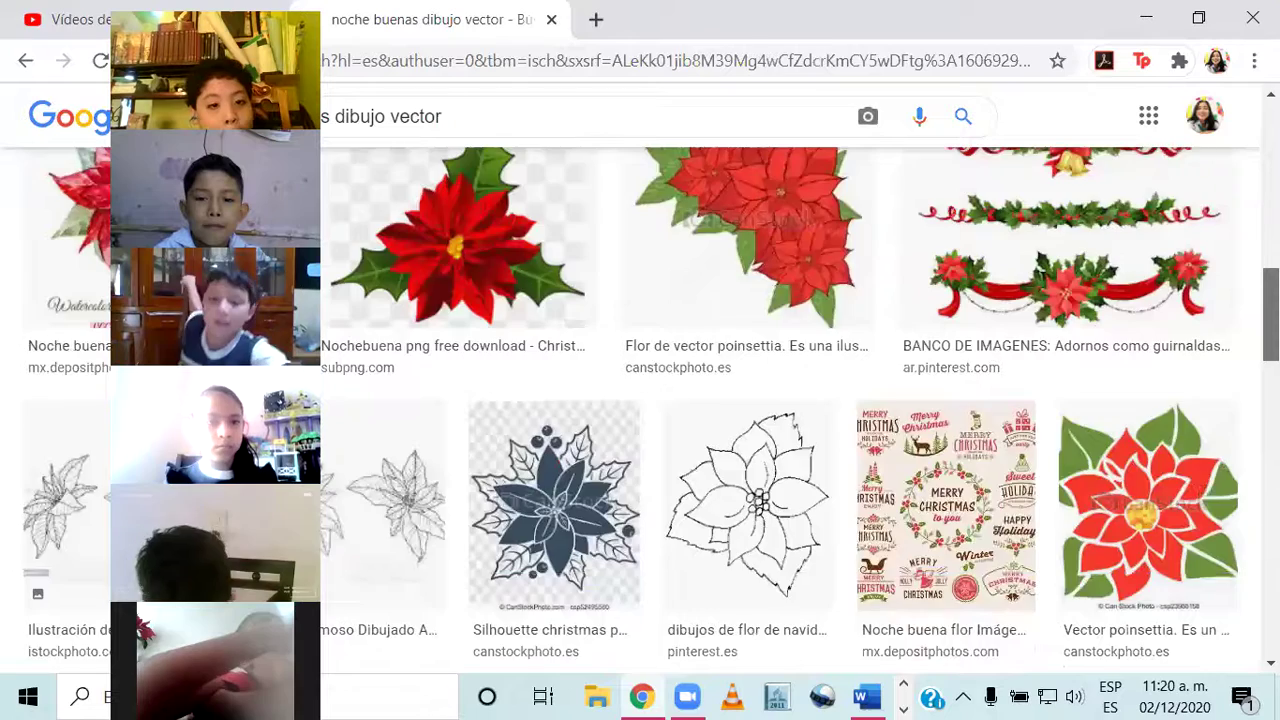
{"action": "scroll", "coordinate": [780, 410], "scroll_direction": "down", "scroll_amount": 2}
{"action": "scroll", "coordinate": [780, 410], "scroll_direction": "up", "scroll_amount": 1}
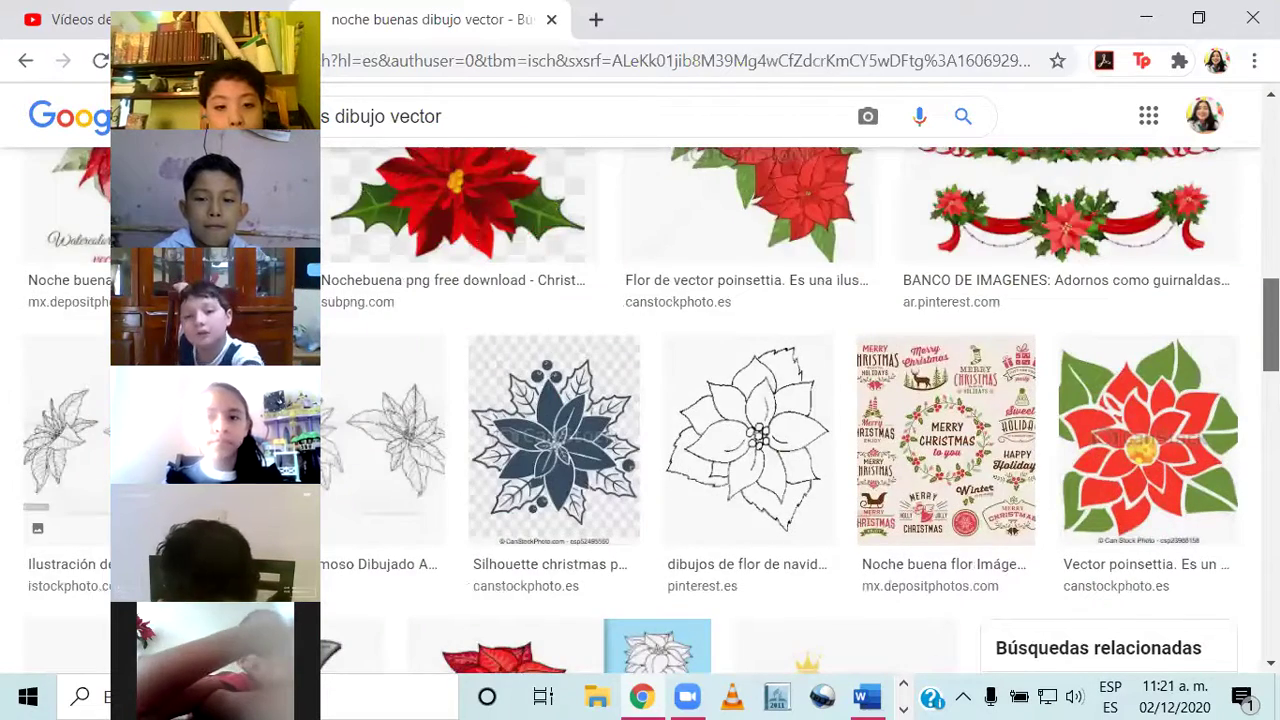
{"action": "scroll", "coordinate": [515, 596], "scroll_direction": "up", "scroll_amount": 3}
{"action": "scroll", "coordinate": [515, 596], "scroll_direction": "down", "scroll_amount": 1}
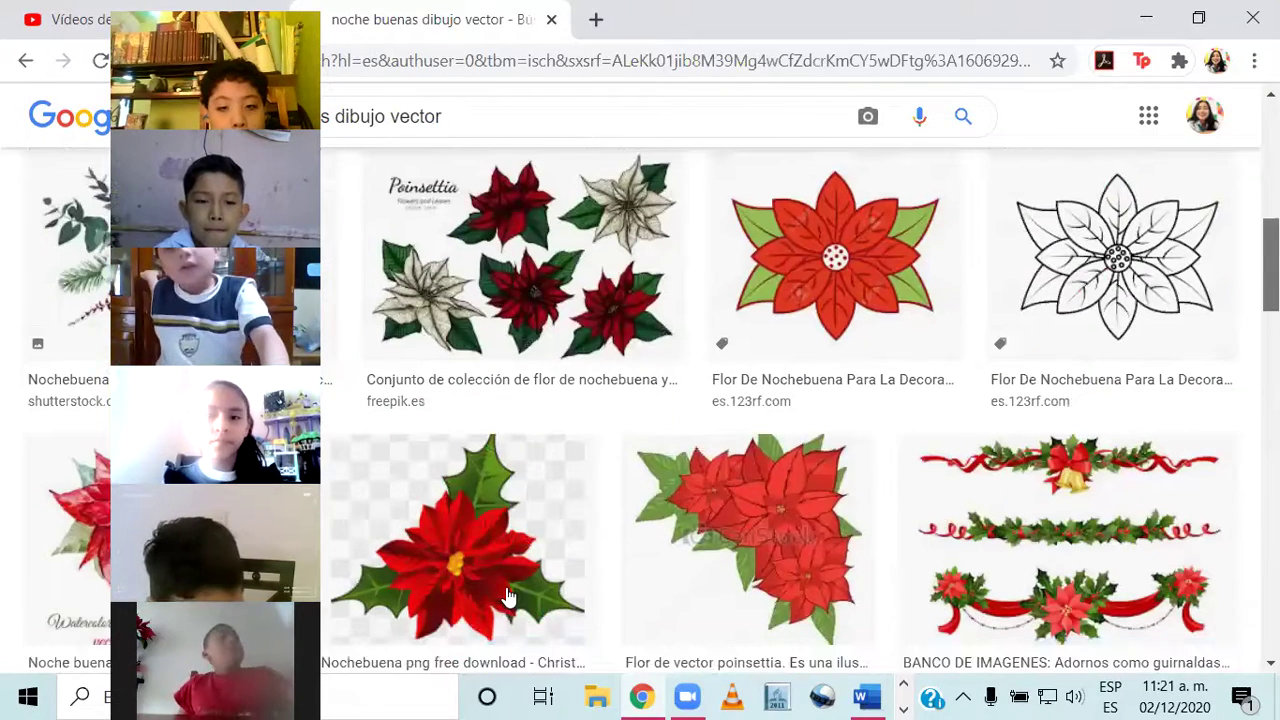
Step: Open the SubPNG red poinsettia with three green leaves and save it to the desktop as a JPEG image
{"action": "left_click", "coordinate": [508, 596]}
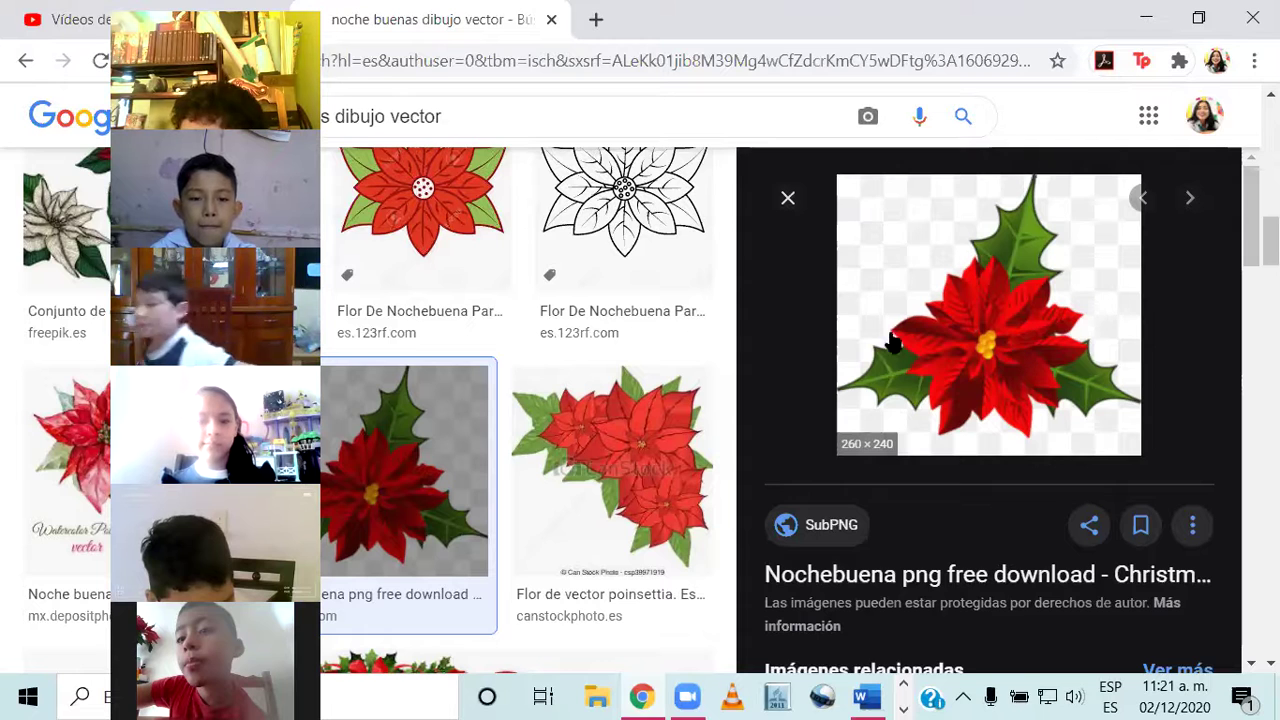
{"action": "right_click", "coordinate": [1020, 305]}
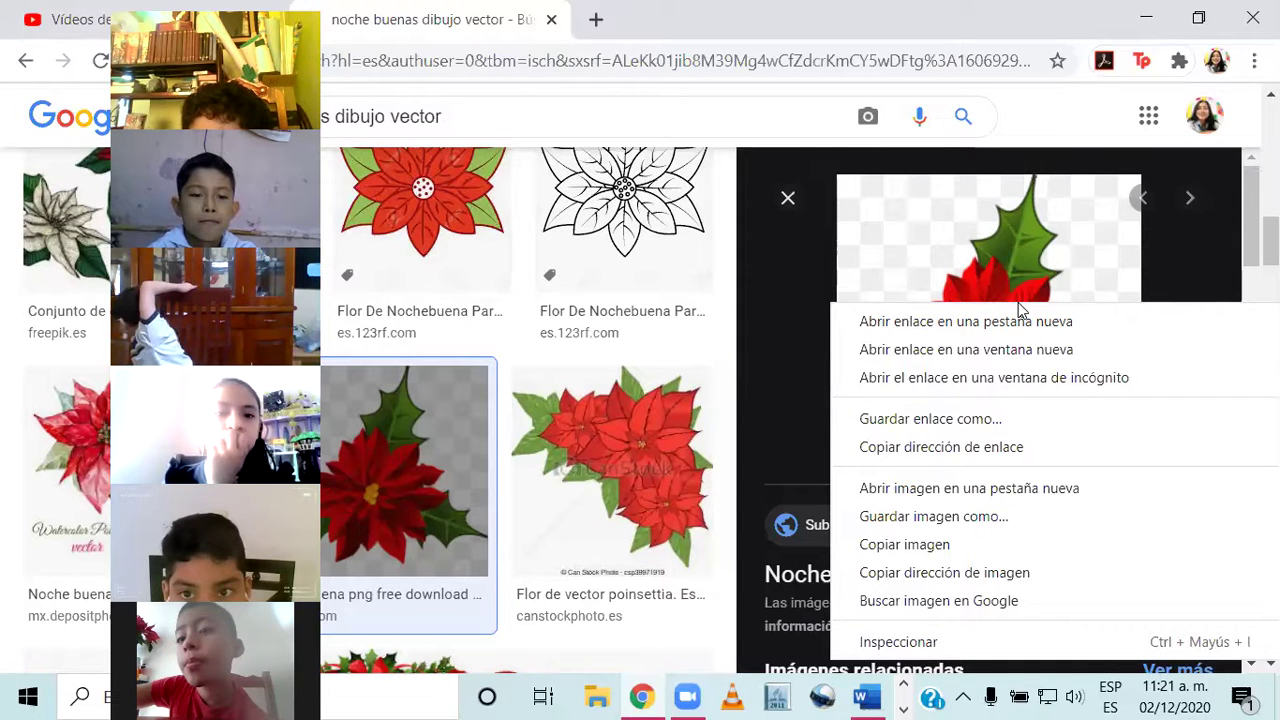
{"action": "left_click", "coordinate": [925, 517]}
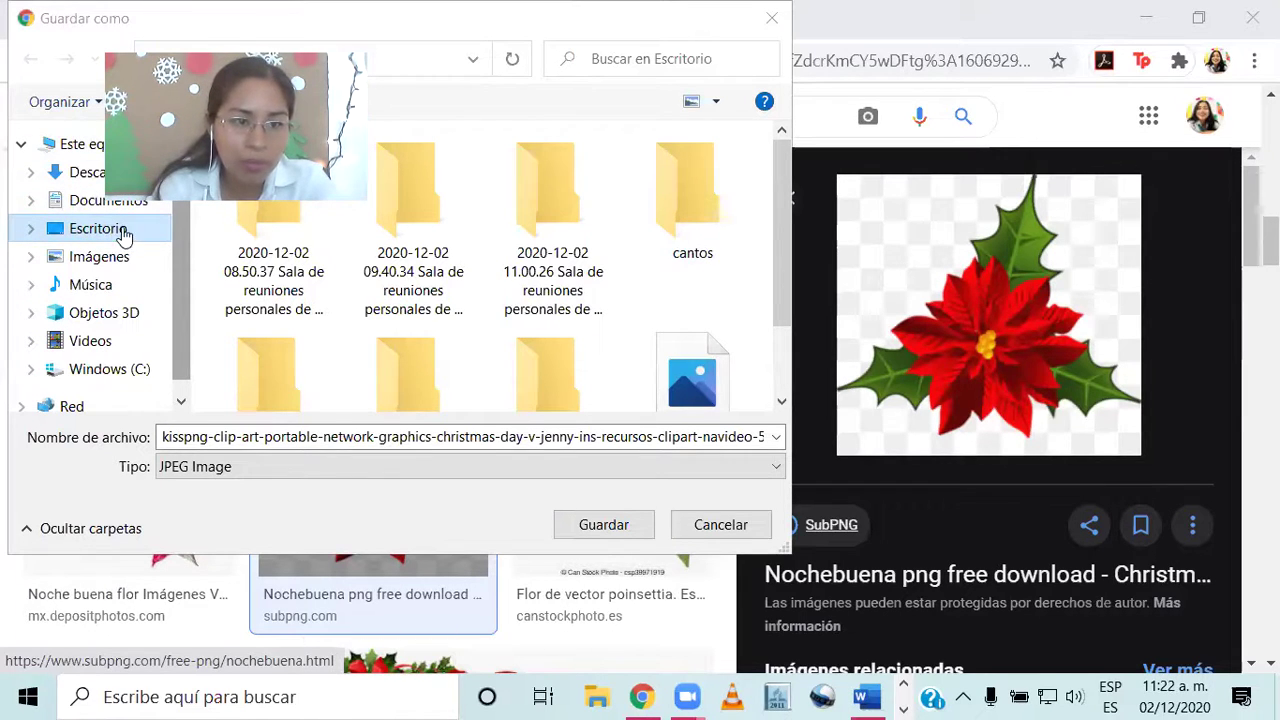
{"action": "left_click", "coordinate": [603, 526]}
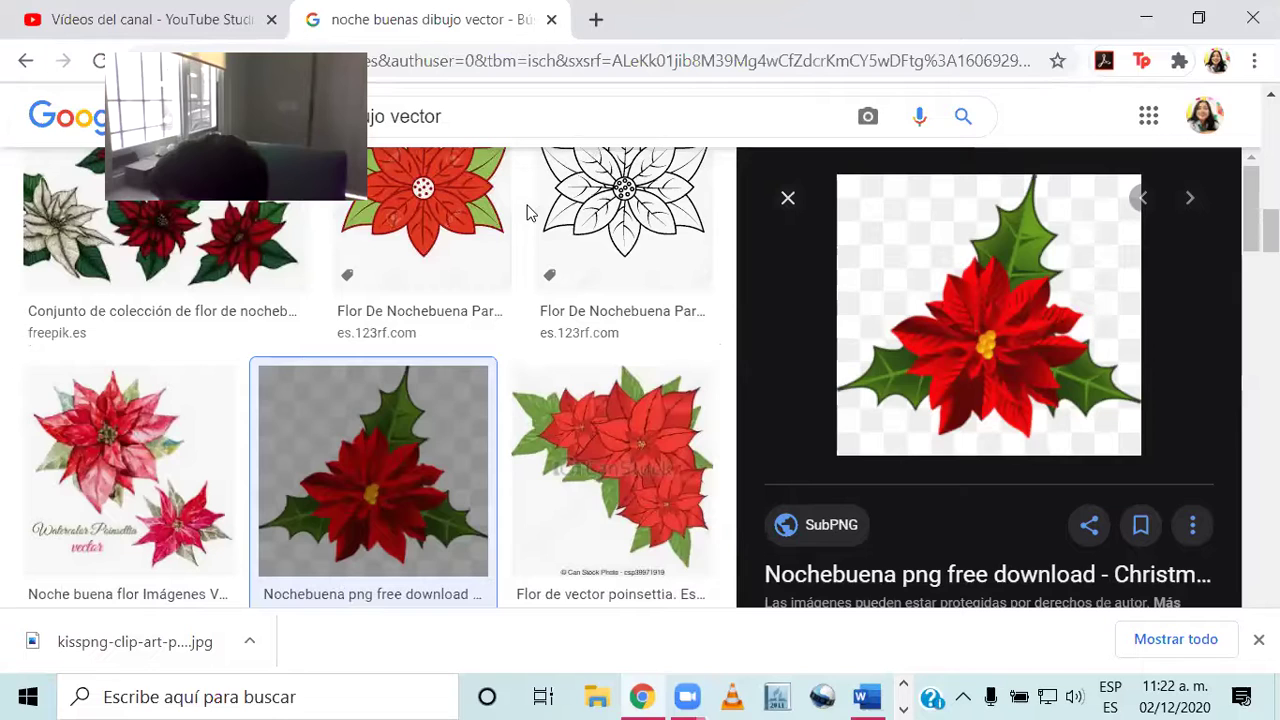
Step: Minimize the browser and switch back to the blank canvas in Paint
{"action": "left_click", "coordinate": [1133, 22]}
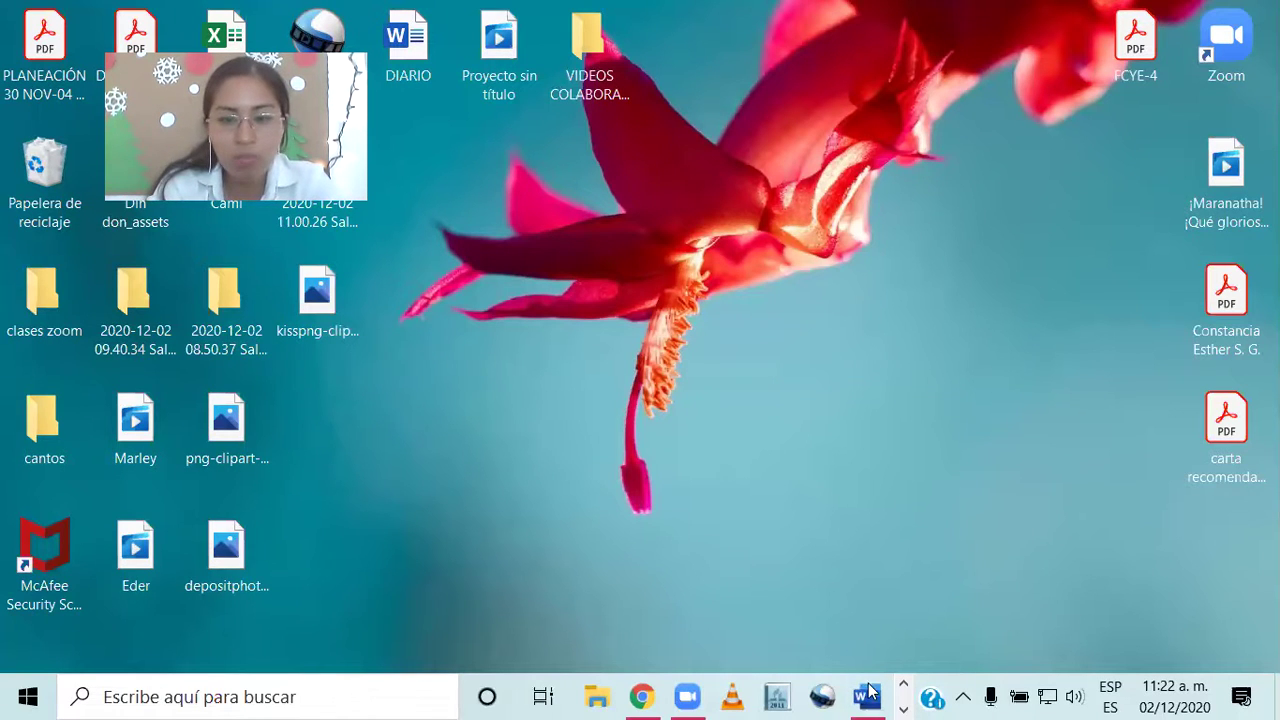
{"action": "left_click", "coordinate": [903, 707]}
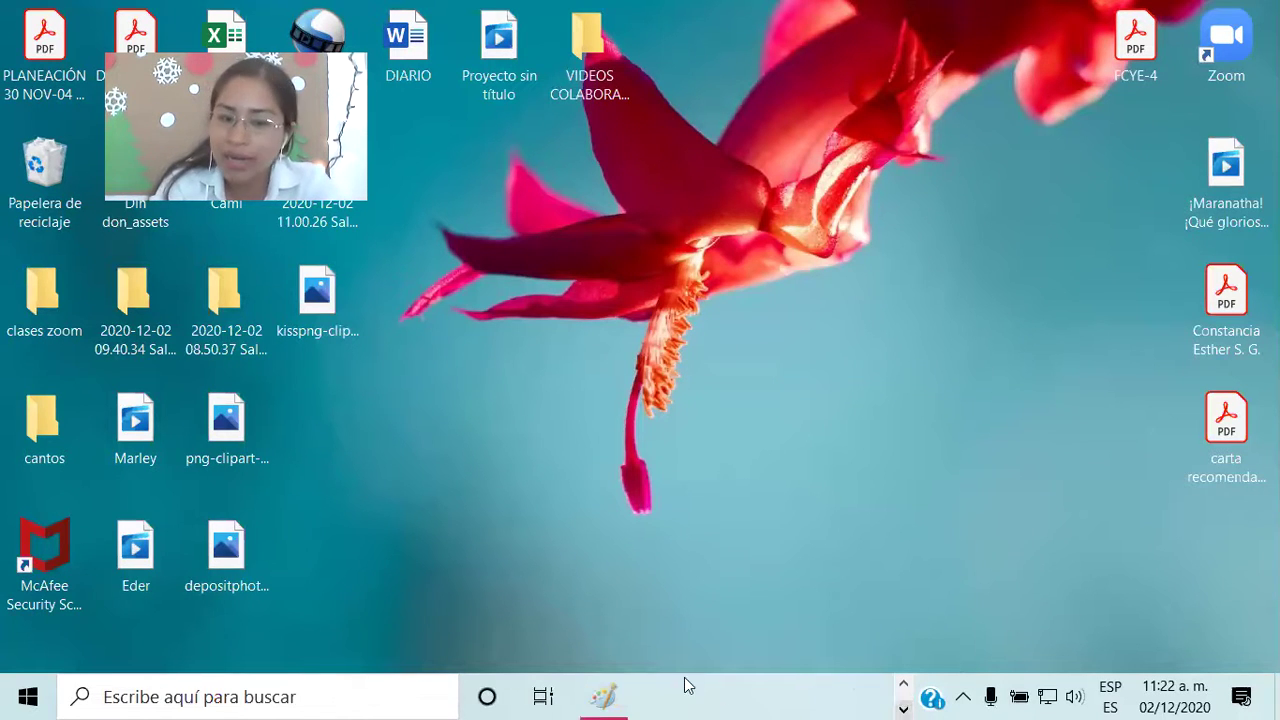
{"action": "left_click", "coordinate": [605, 697]}
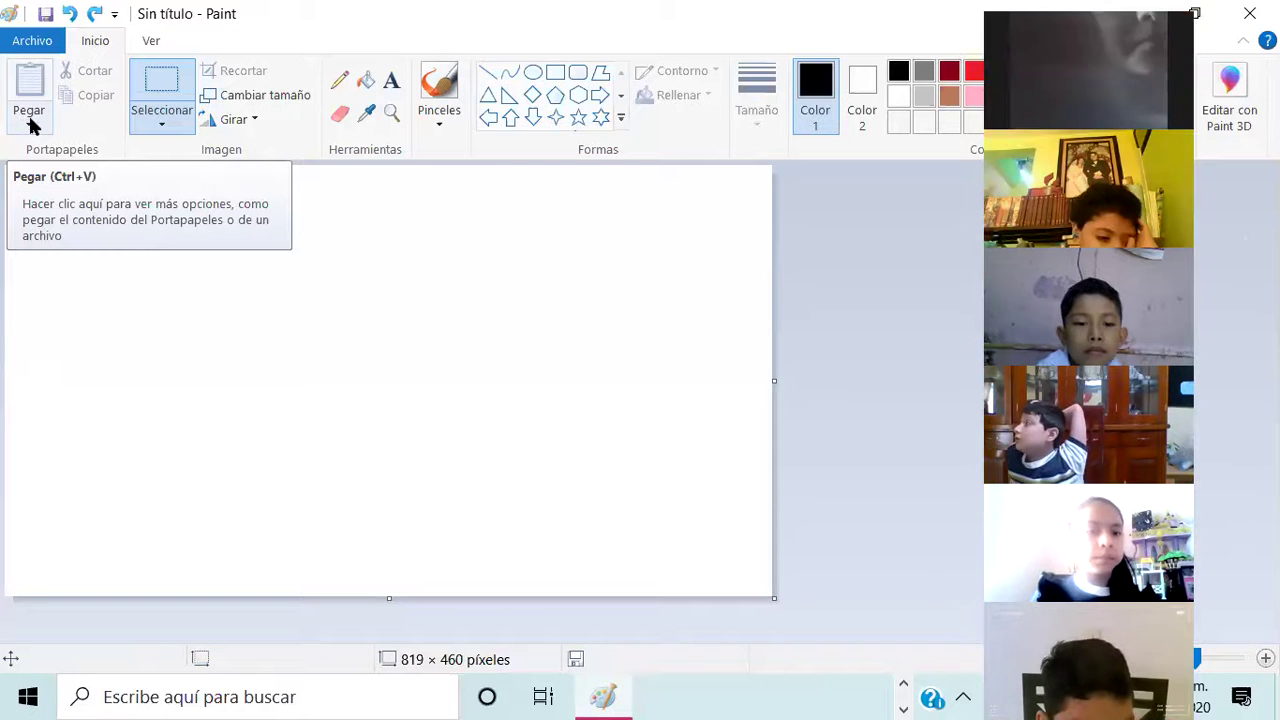
Step: Insert the png-clipart-poinsettia-christmas image from the desktop folder into the blank canvas with Paste from
{"action": "left_click", "coordinate": [30, 122]}
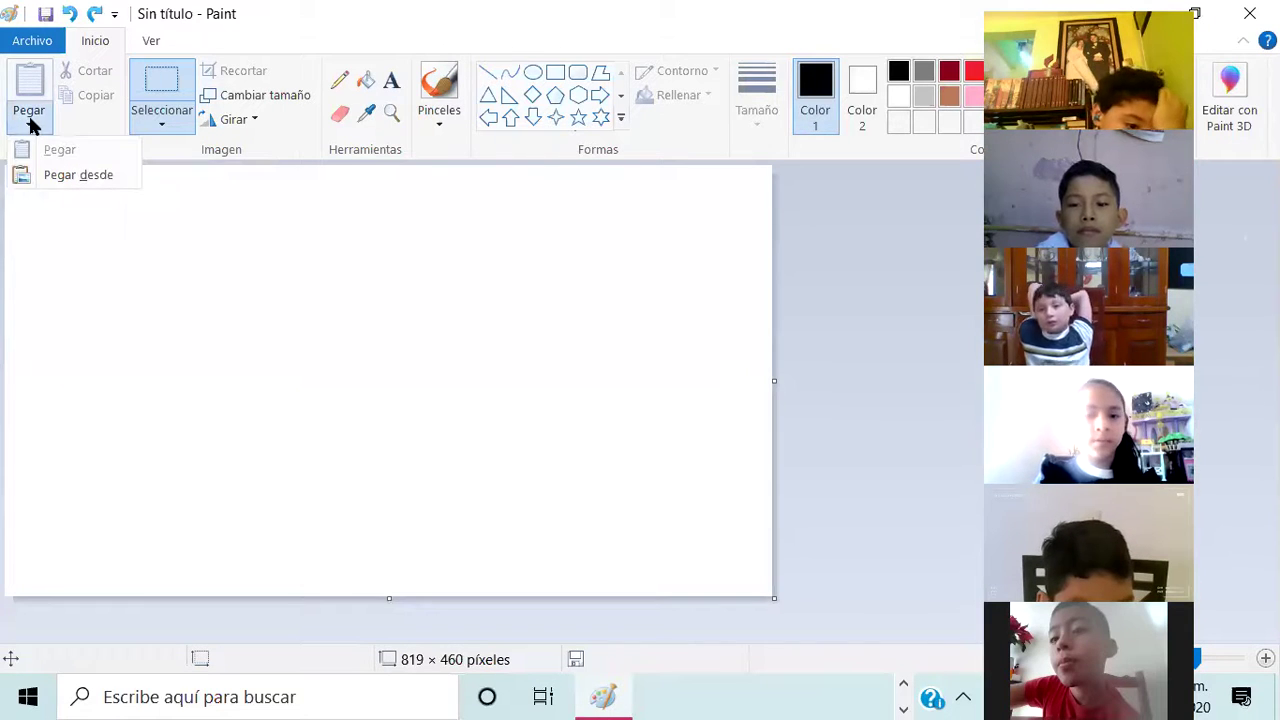
{"action": "left_click", "coordinate": [47, 177]}
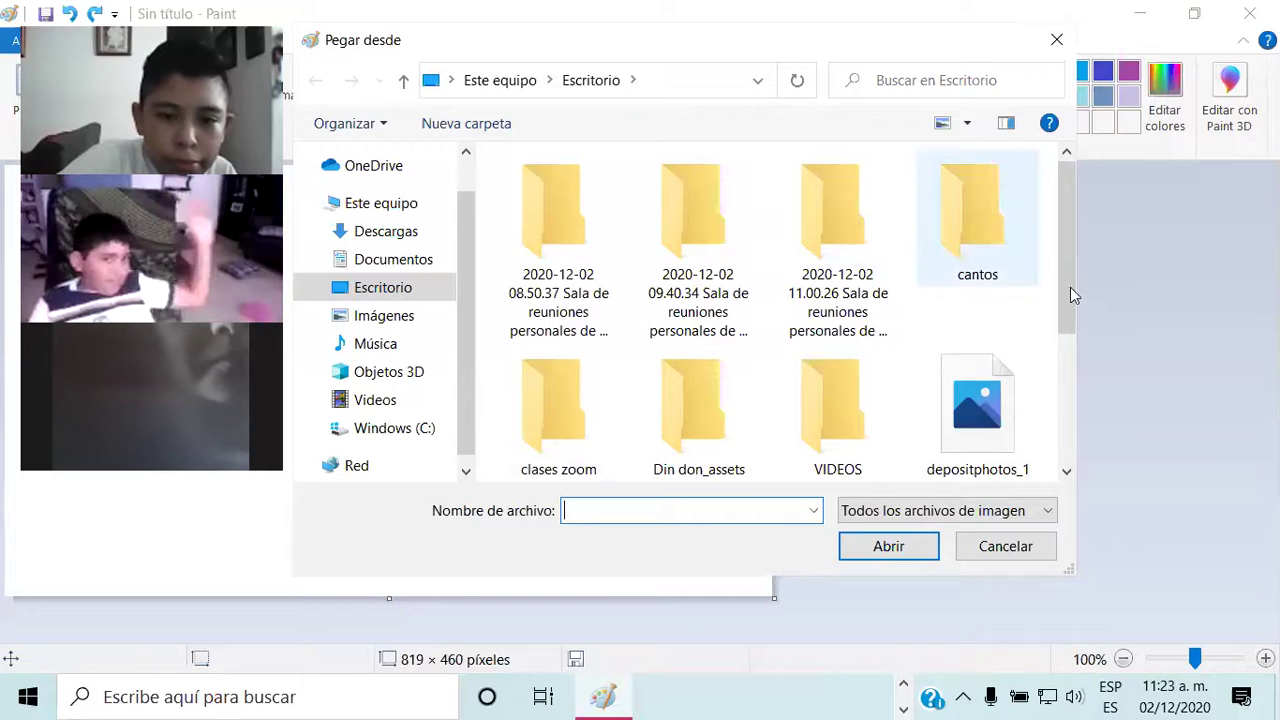
{"action": "left_click_drag", "start_coordinate": [1064, 275], "coordinate": [1080, 406]}
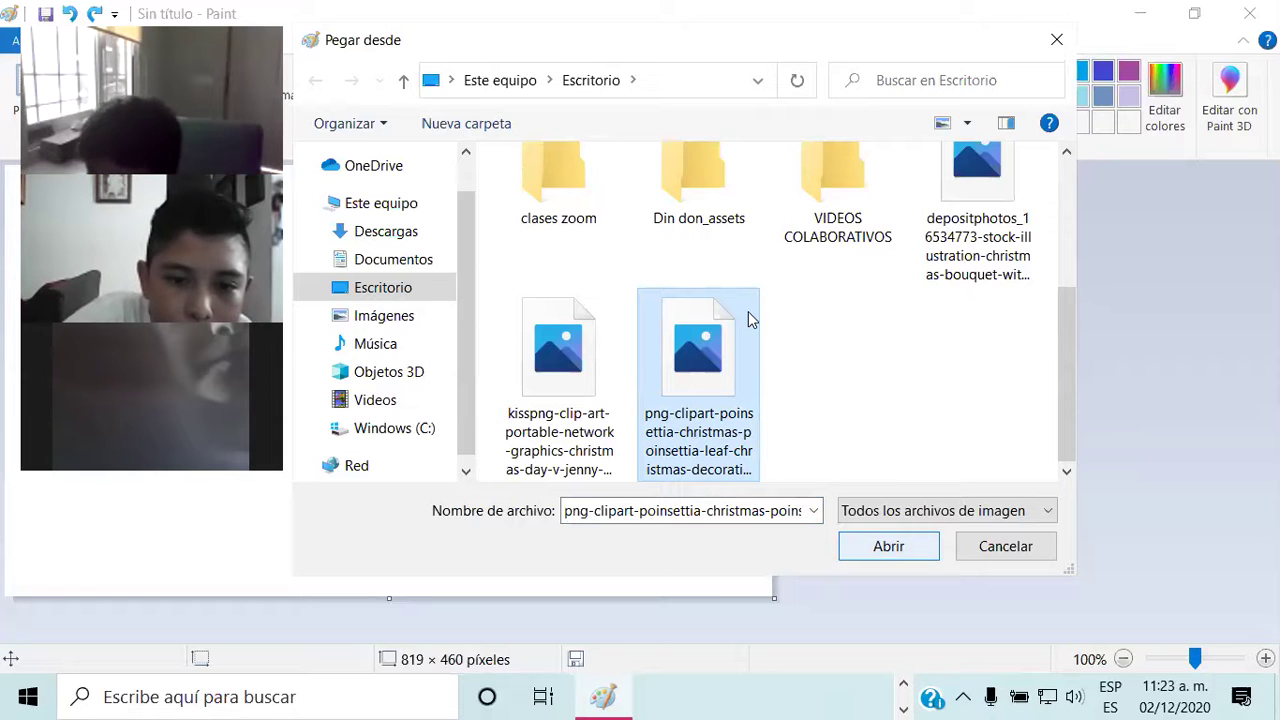
{"action": "key", "text": "Tab"}
{"action": "left_click", "coordinate": [708, 377]}
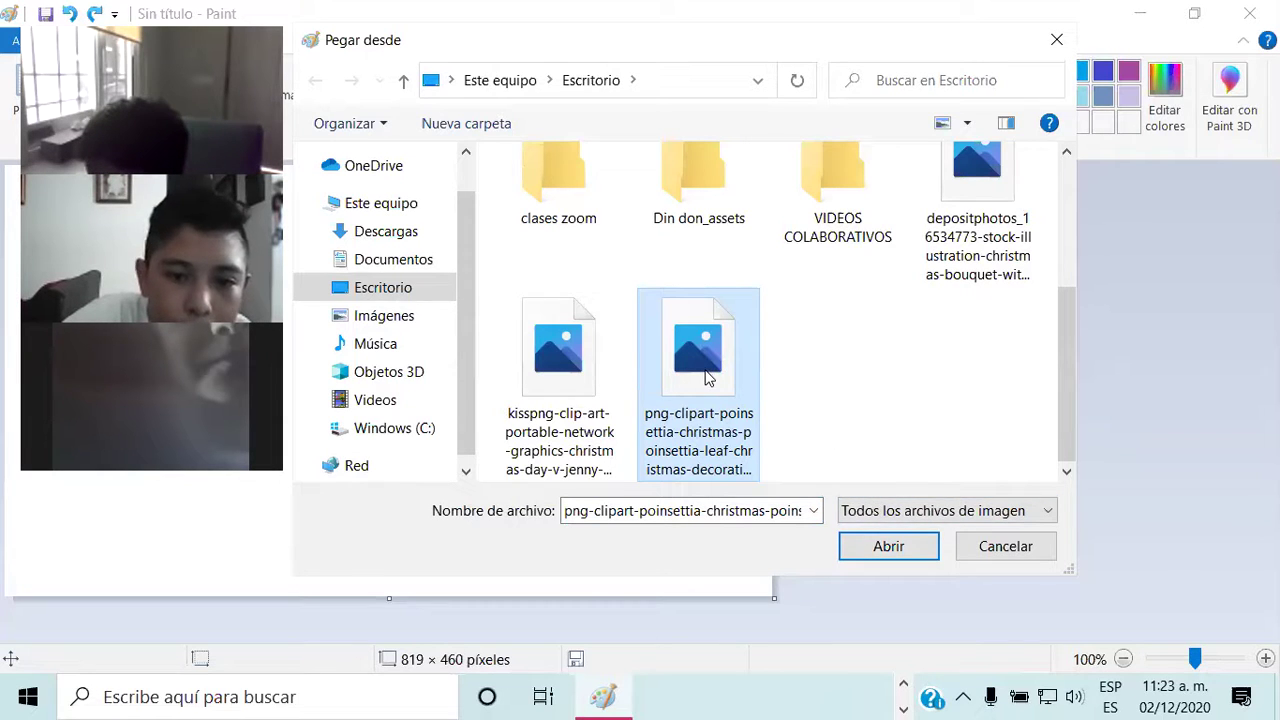
{"action": "left_click", "coordinate": [886, 547]}
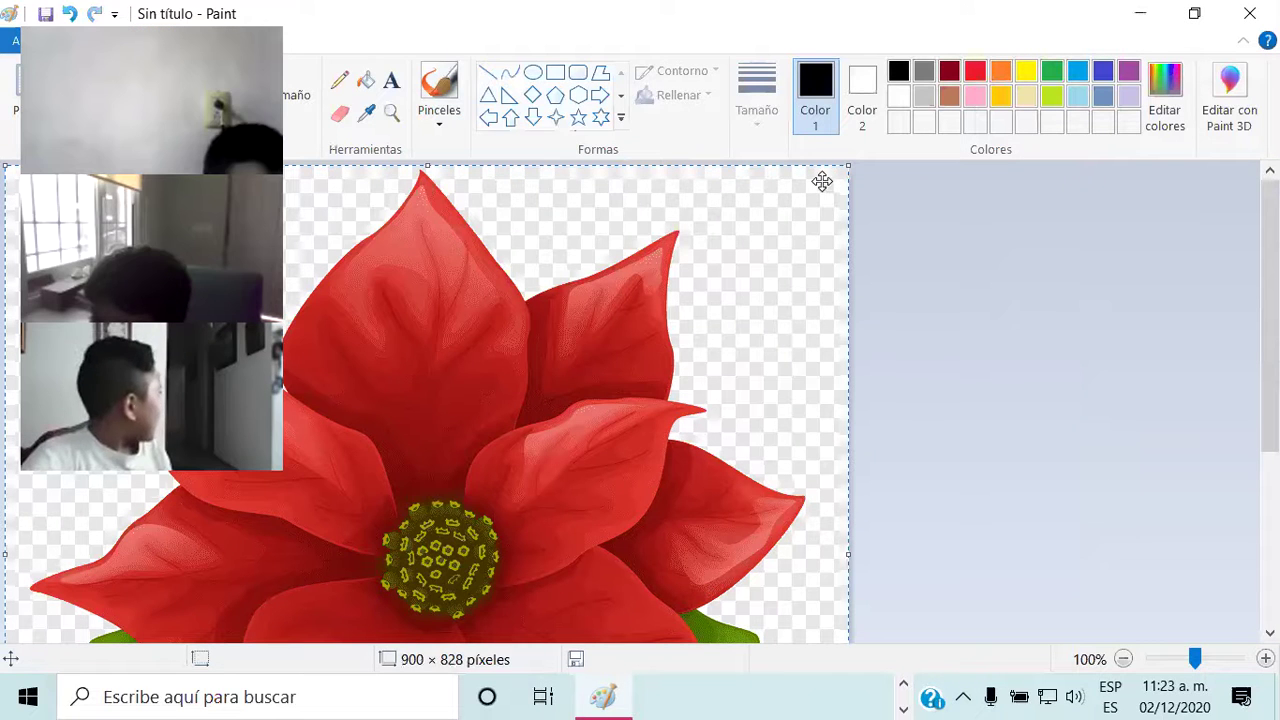
Step: Shrink the pasted poinsettia from its upper right corner to about 477 × 471 pixels
{"action": "left_click_drag", "start_coordinate": [849, 165], "coordinate": [452, 497]}
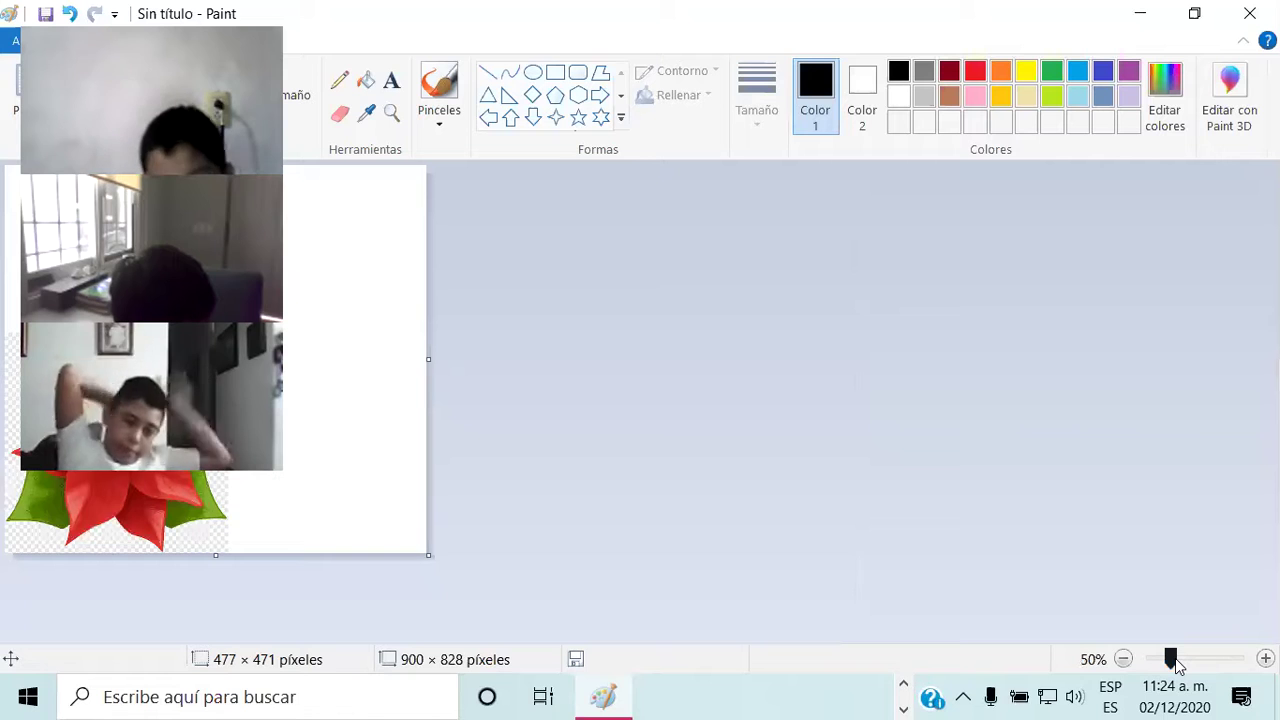
Step: Deselect the shrunken poinsettia and undo its placement on the canvas
{"action": "mouse_move", "coordinate": [1171, 658]}
{"action": "left_mouse_down"}
{"action": "mouse_move", "coordinate": [1200, 658]}
{"action": "mouse_move", "coordinate": [1178, 662]}
{"action": "left_mouse_up"}
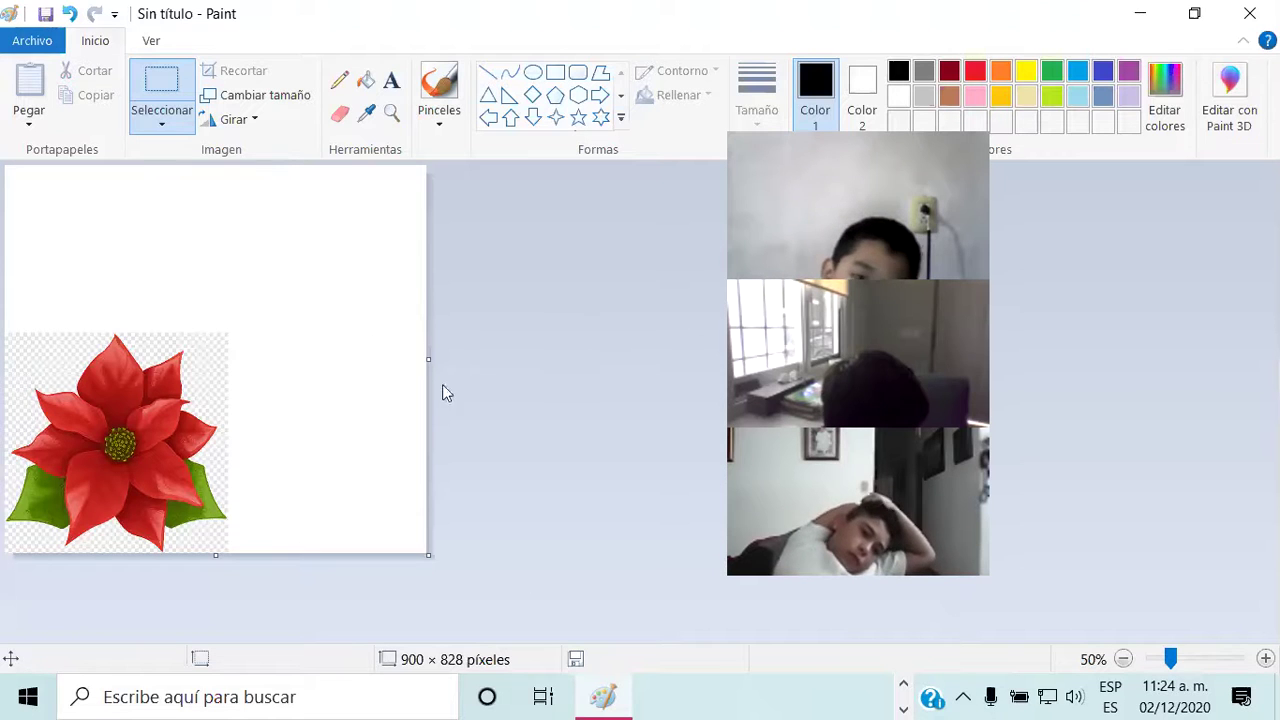
{"action": "left_click_drag", "start_coordinate": [28, 373], "coordinate": [29, 373]}
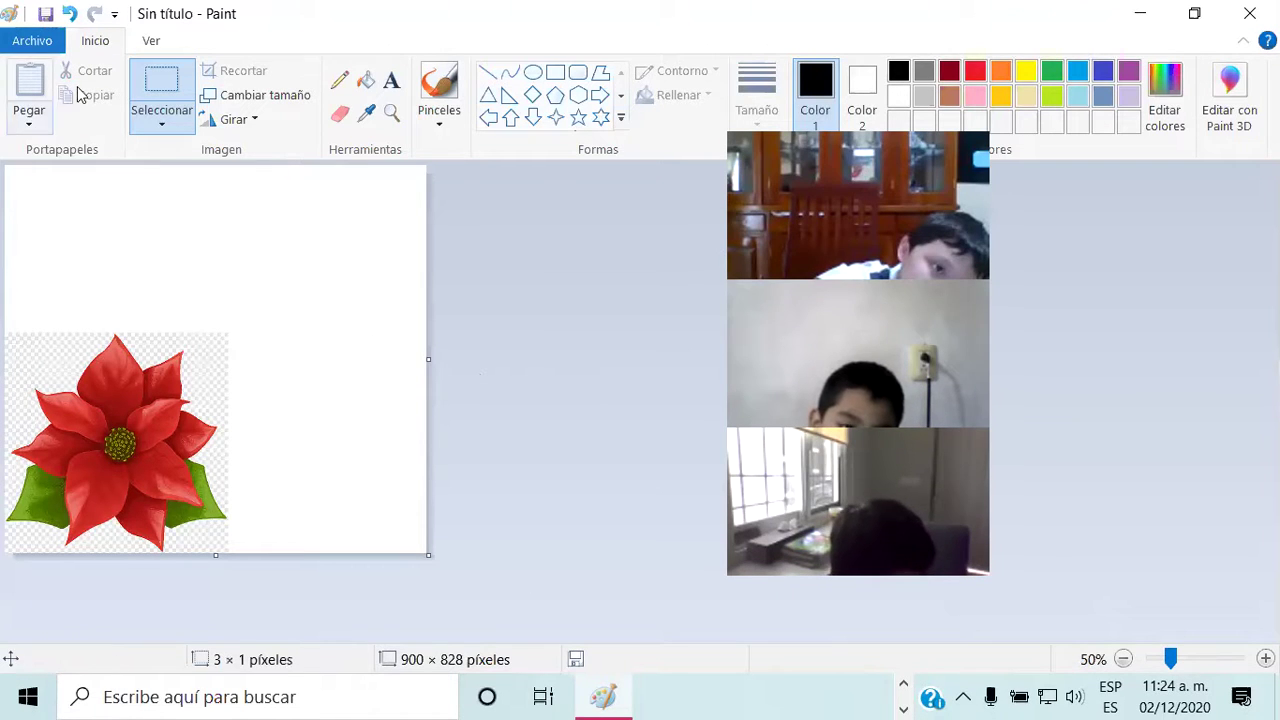
{"action": "left_click", "coordinate": [70, 15]}
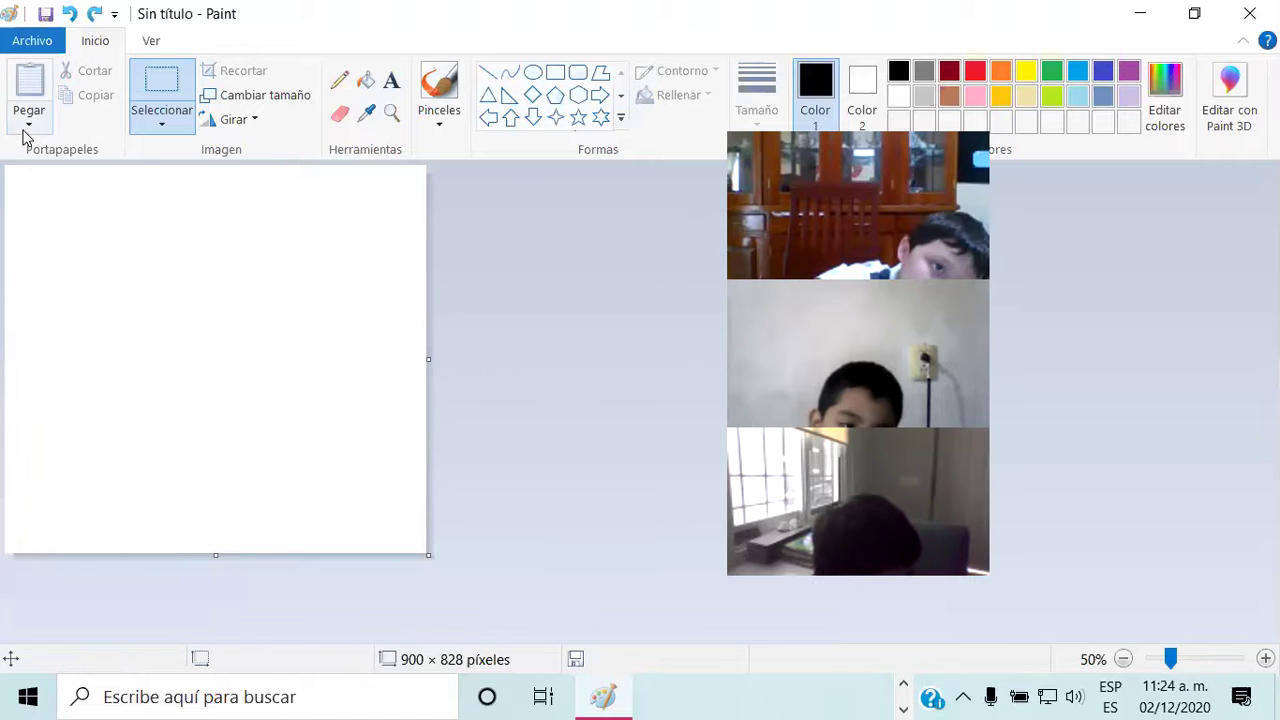
Step: Insert the red poinsettia image from the desktop folder into the canvas again with Paste from
{"action": "left_click", "coordinate": [26, 130]}
{"action": "left_click", "coordinate": [57, 175]}
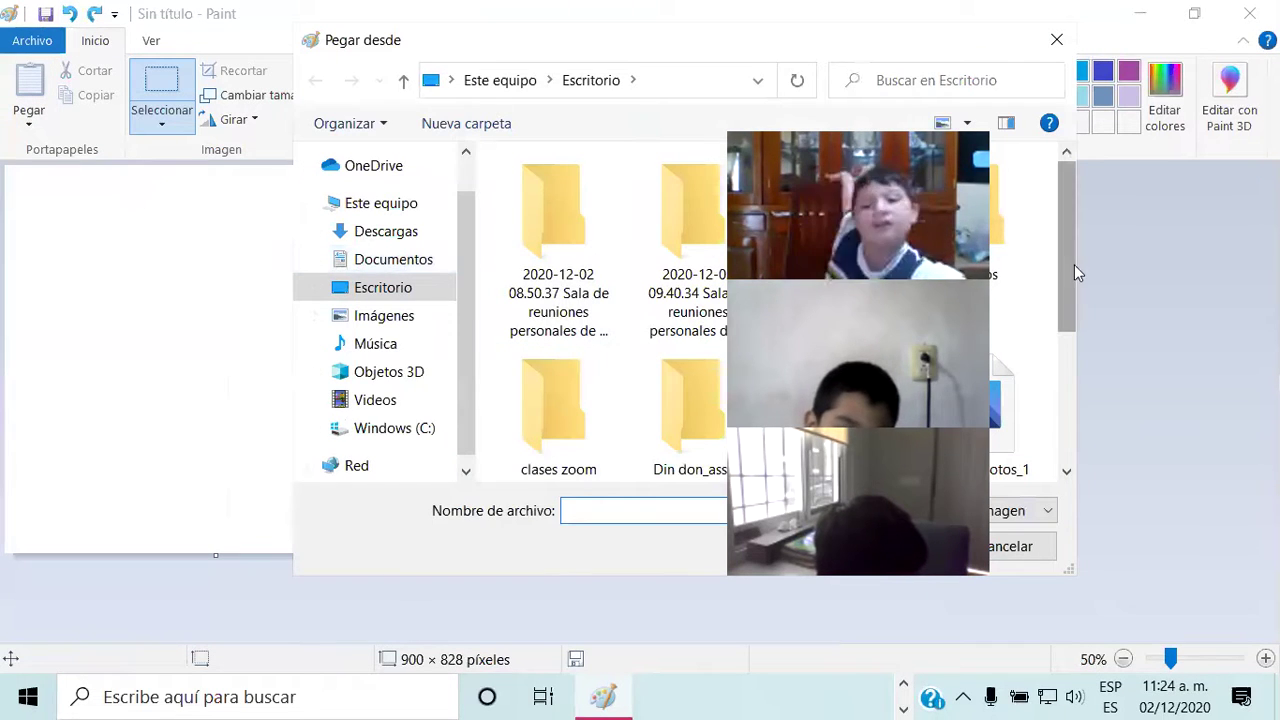
{"action": "scroll", "coordinate": [1070, 317], "scroll_direction": "down", "scroll_amount": 1}
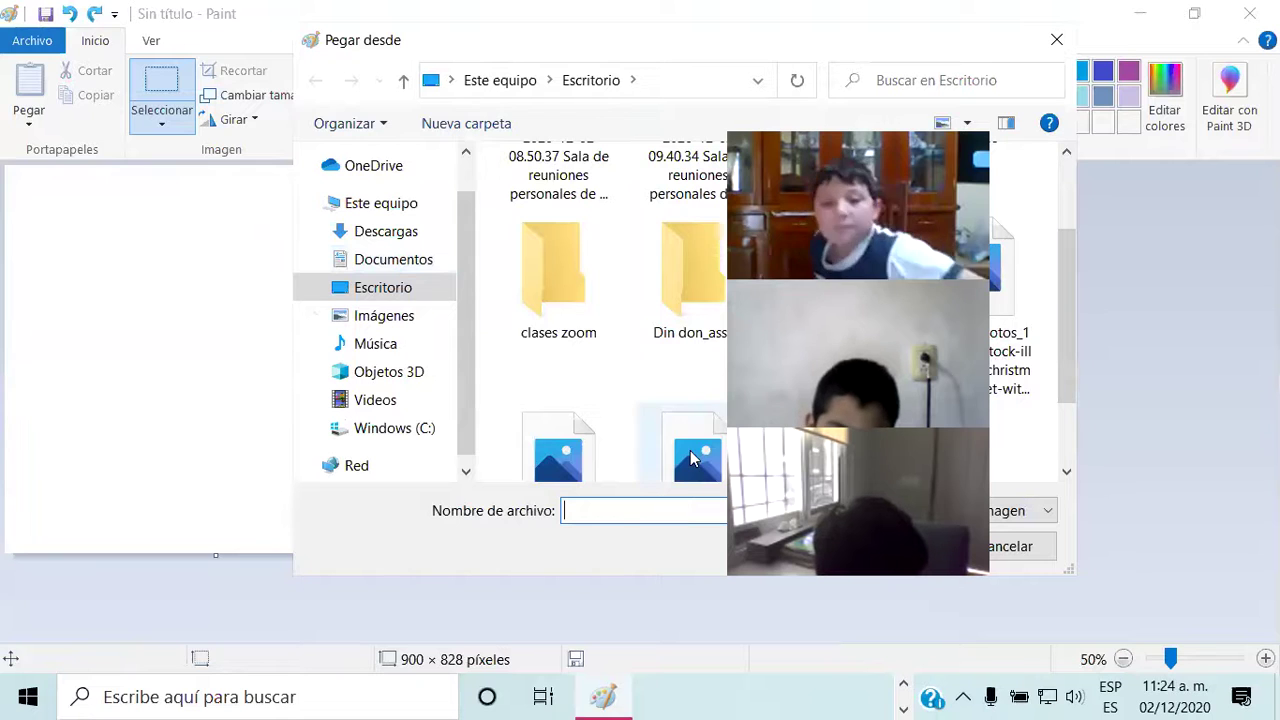
{"action": "left_click", "coordinate": [690, 450]}
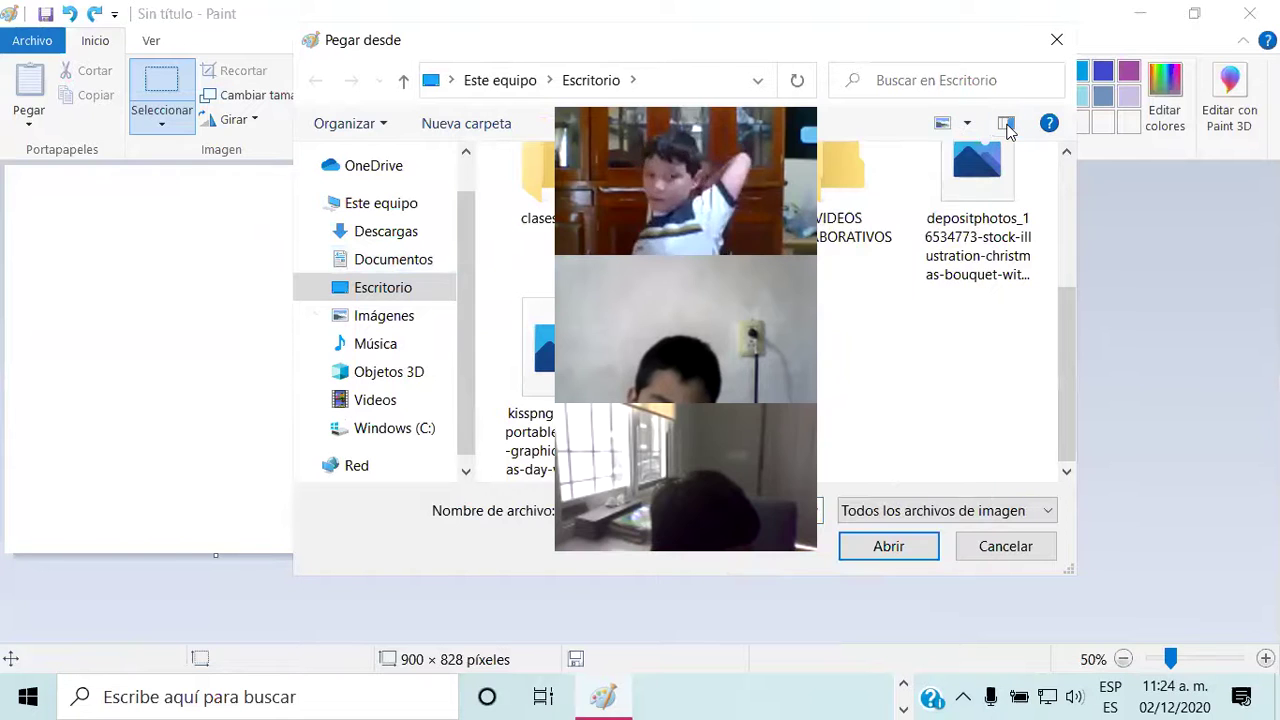
{"action": "left_click", "coordinate": [888, 546]}
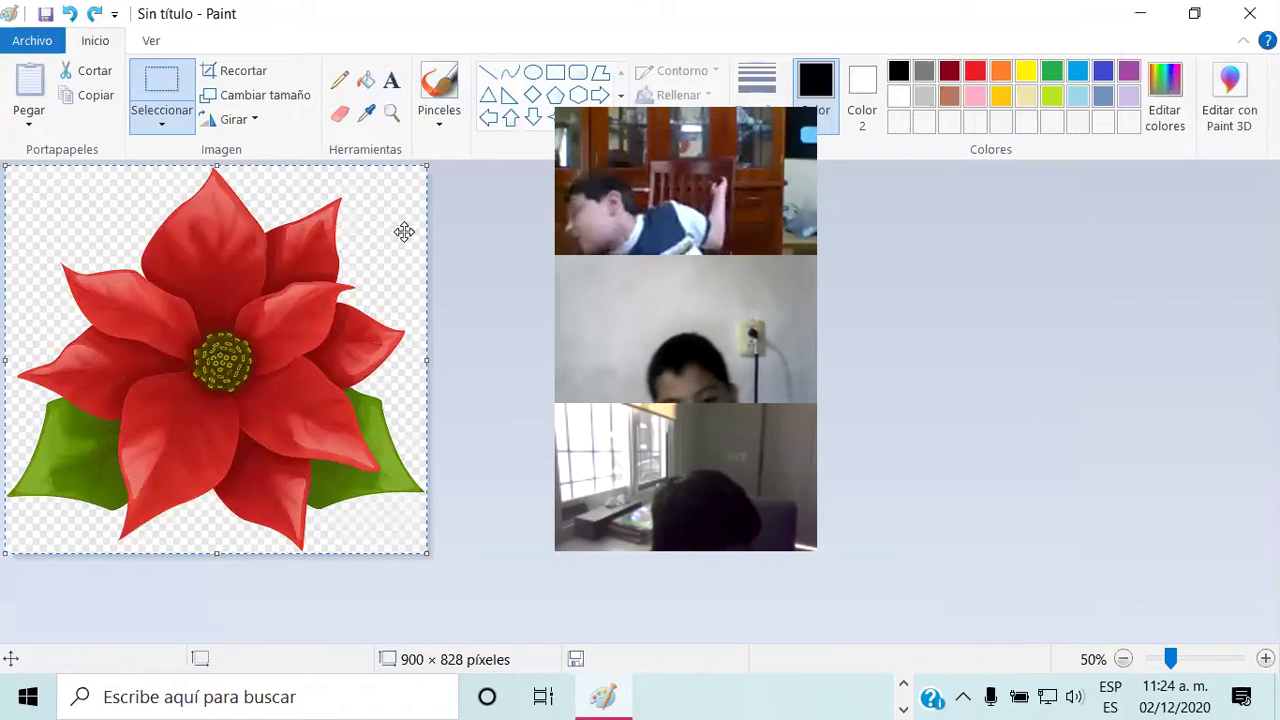
Step: Shrink the pasted poinsettia to about 234 × 250 pixels and place it in the upper left corner of the canvas
{"action": "left_click_drag", "start_coordinate": [427, 166], "coordinate": [121, 427]}
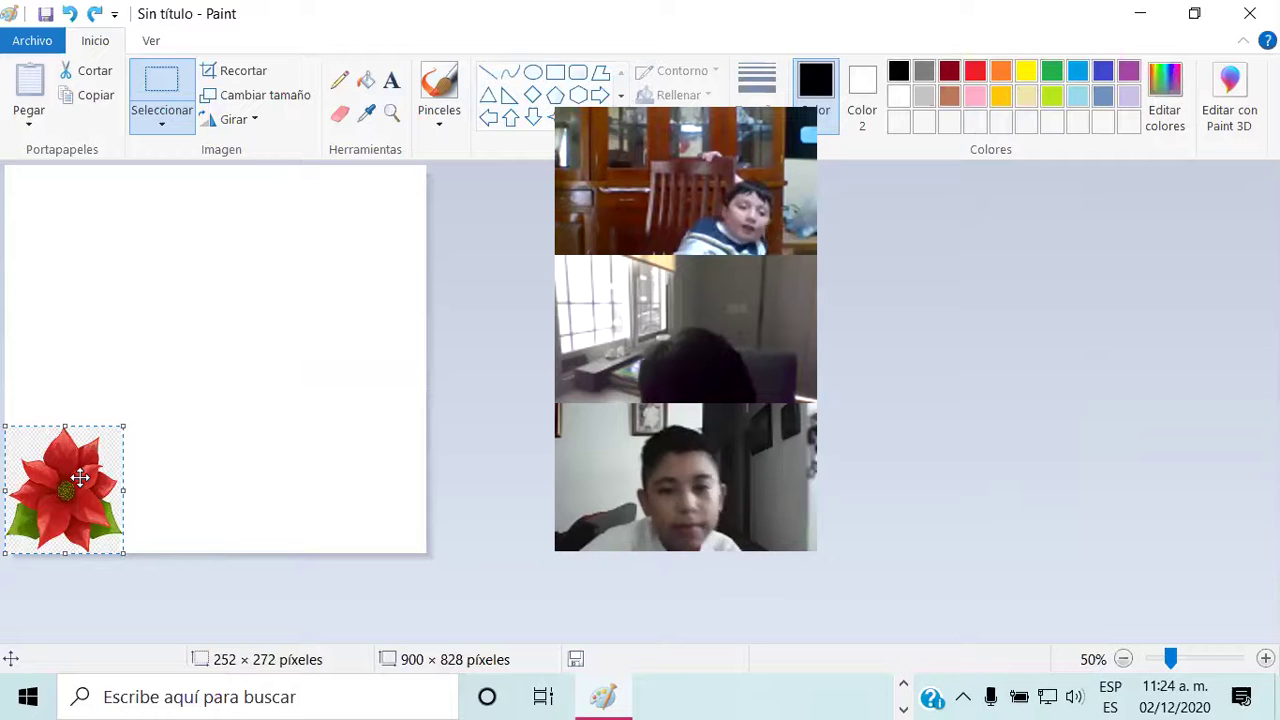
{"action": "left_click_drag", "start_coordinate": [80, 477], "coordinate": [72, 216]}
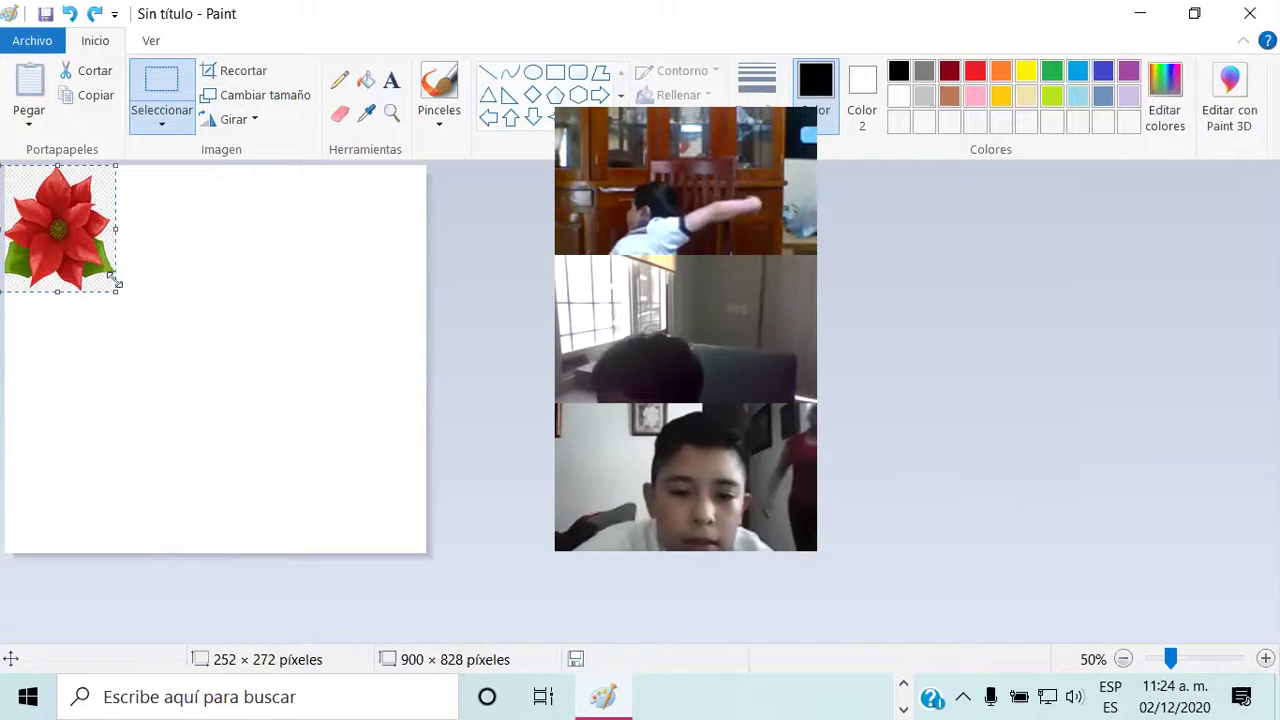
{"action": "left_click_drag", "start_coordinate": [117, 294], "coordinate": [110, 283]}
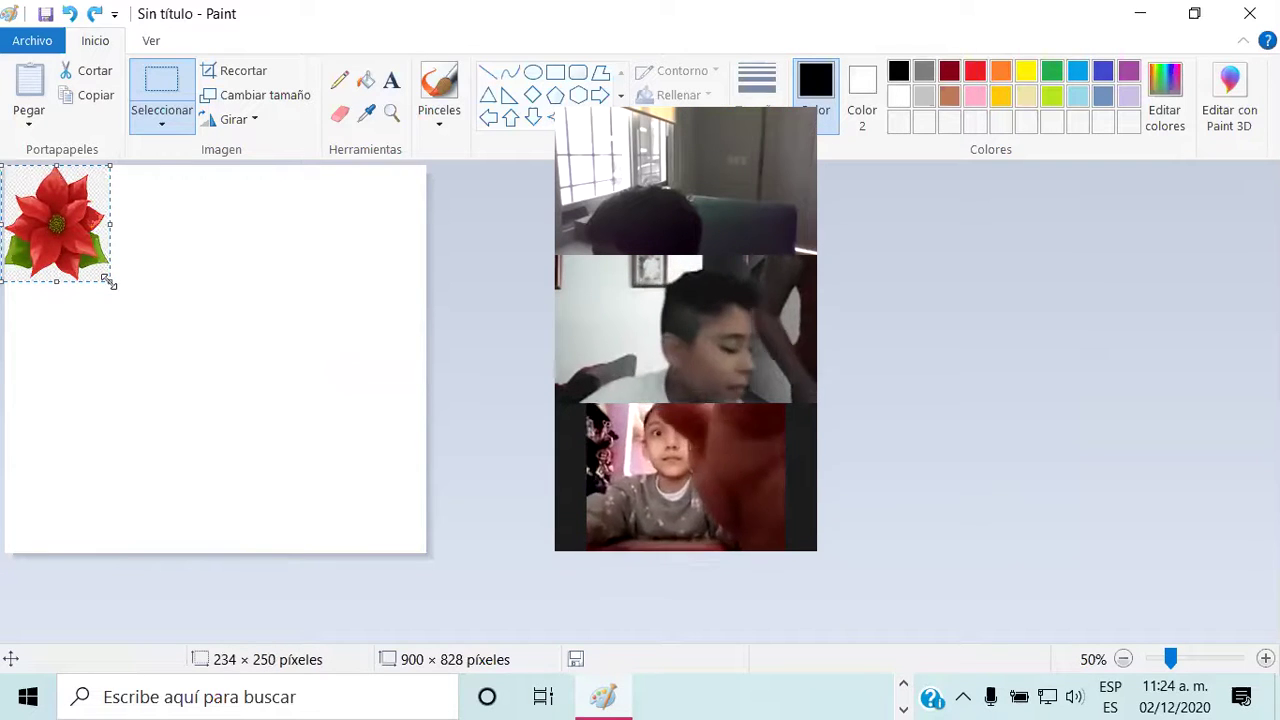